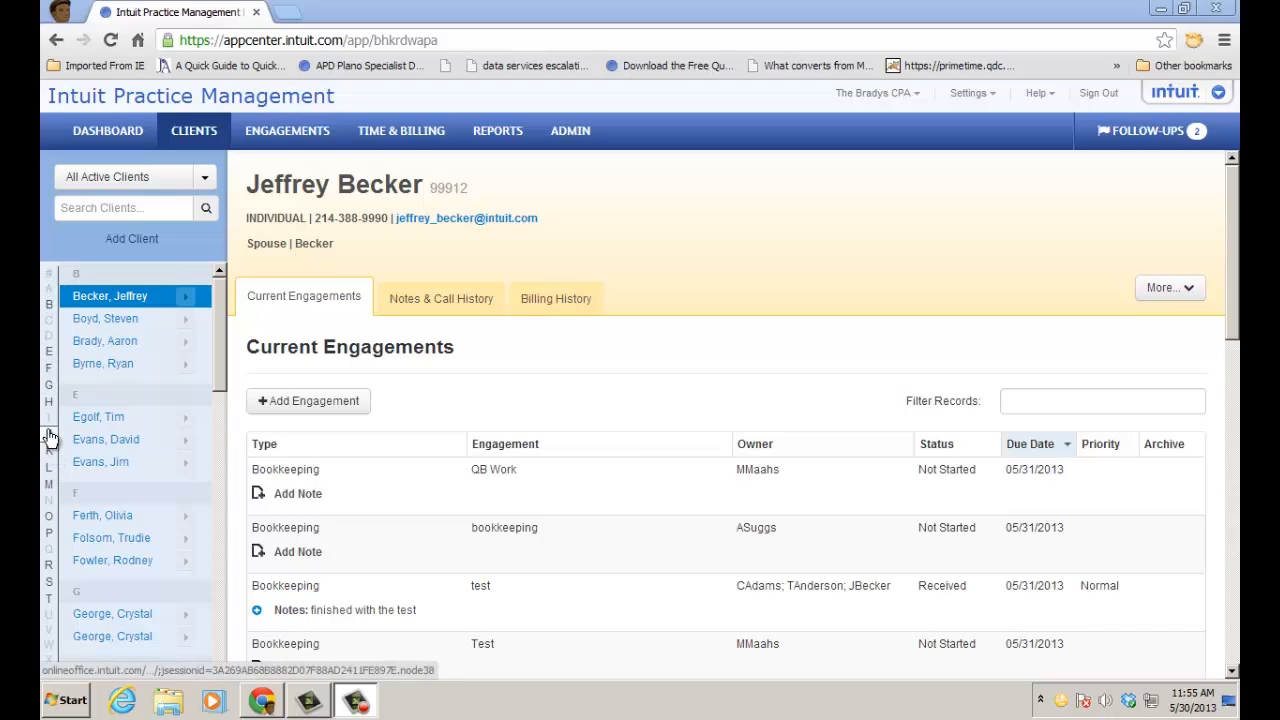
Jump through the active client list by the initials R, H and B, and view the available client filter options.
click(48, 565)
click(48, 401)
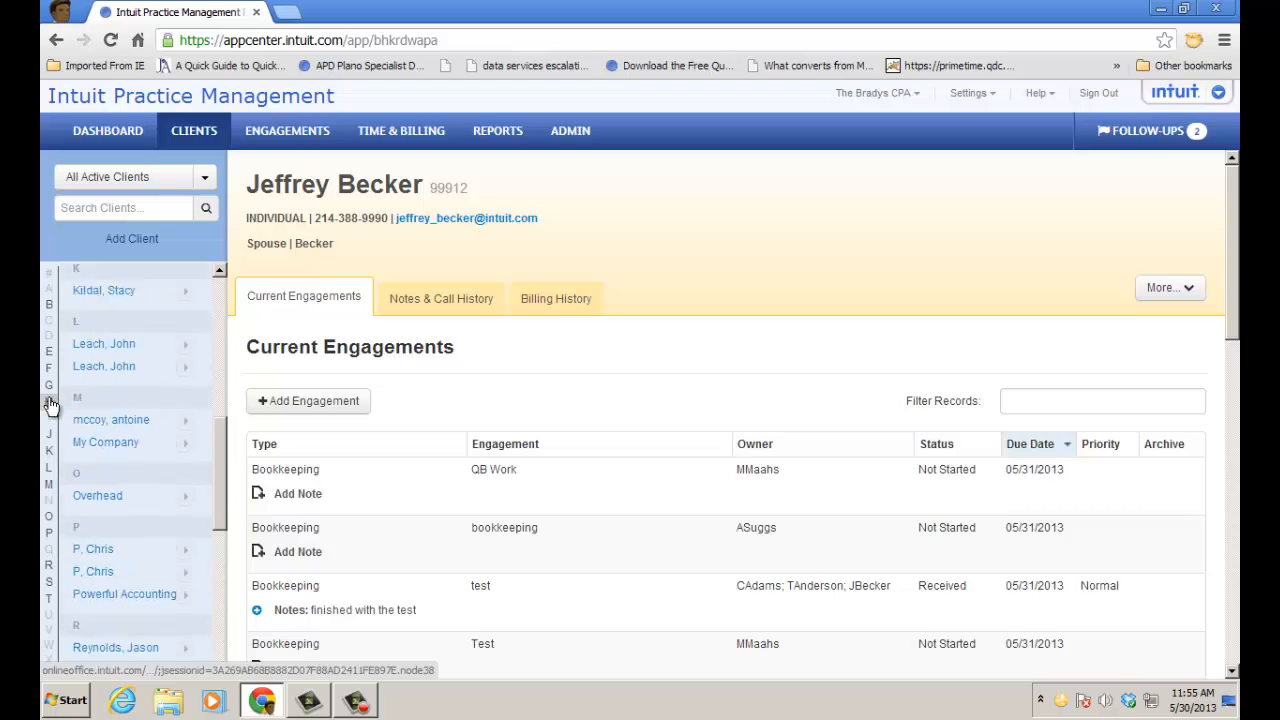
click(48, 305)
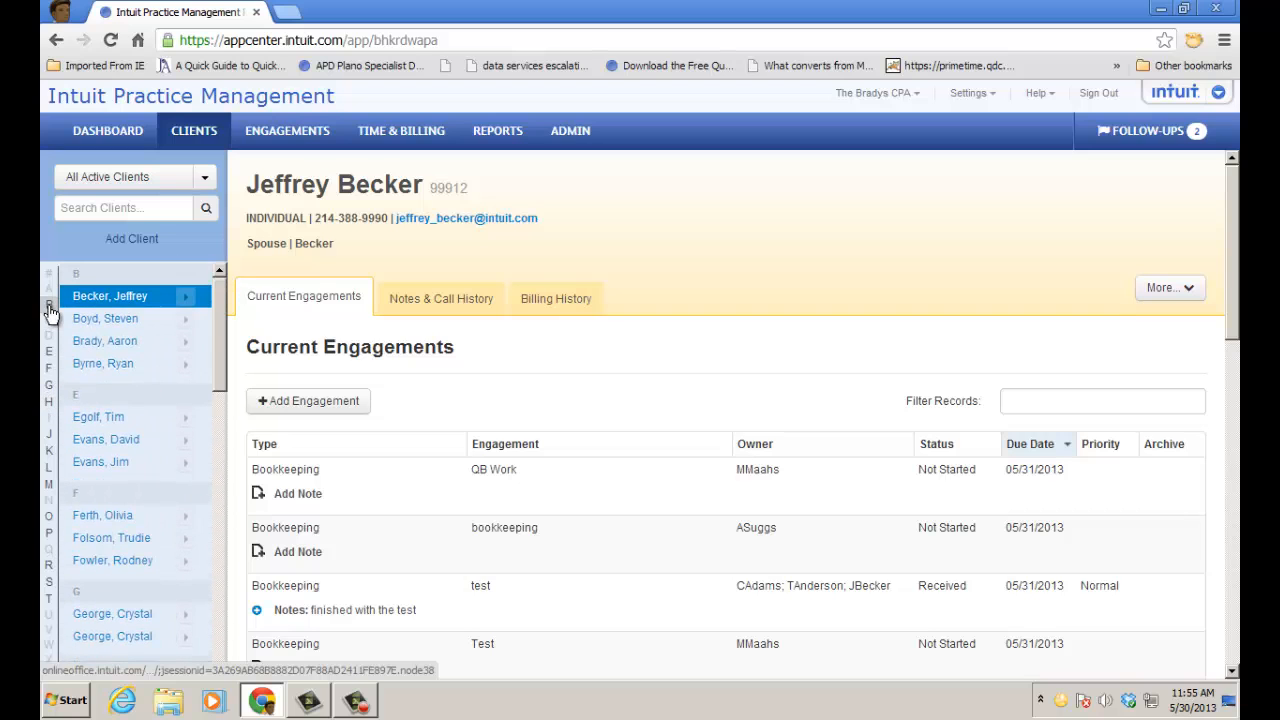
click(204, 181)
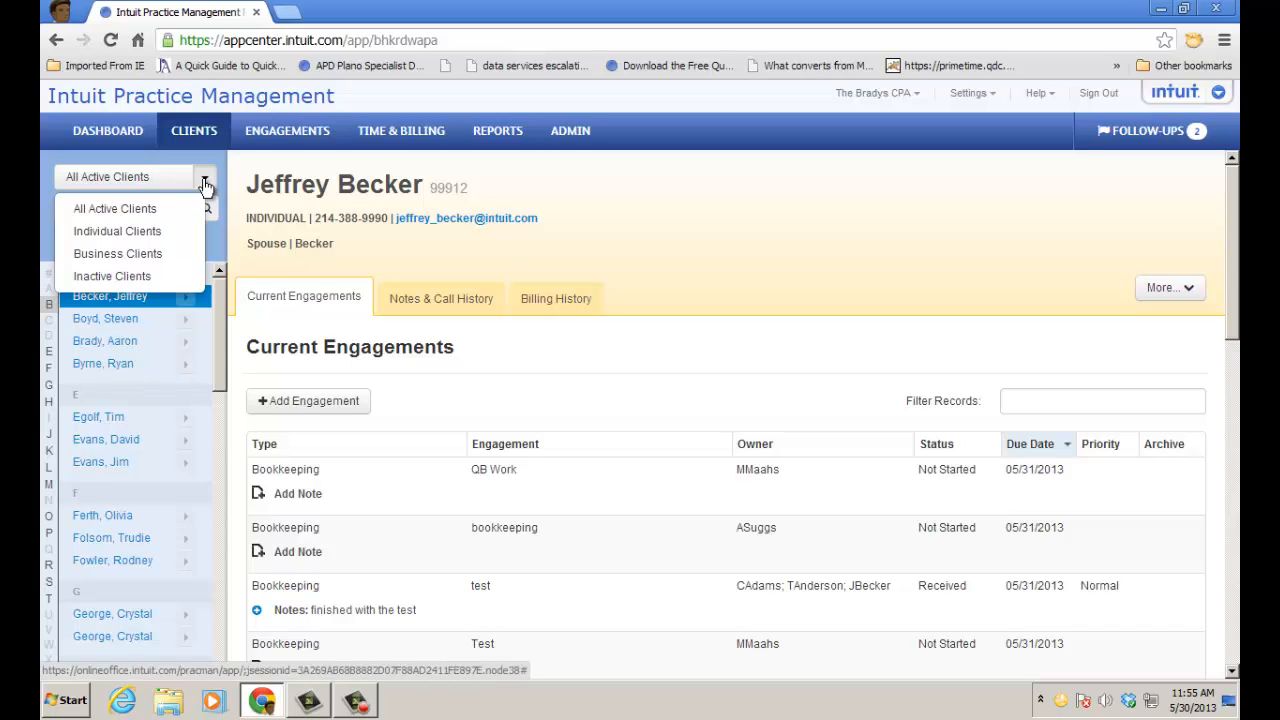
click(661, 203)
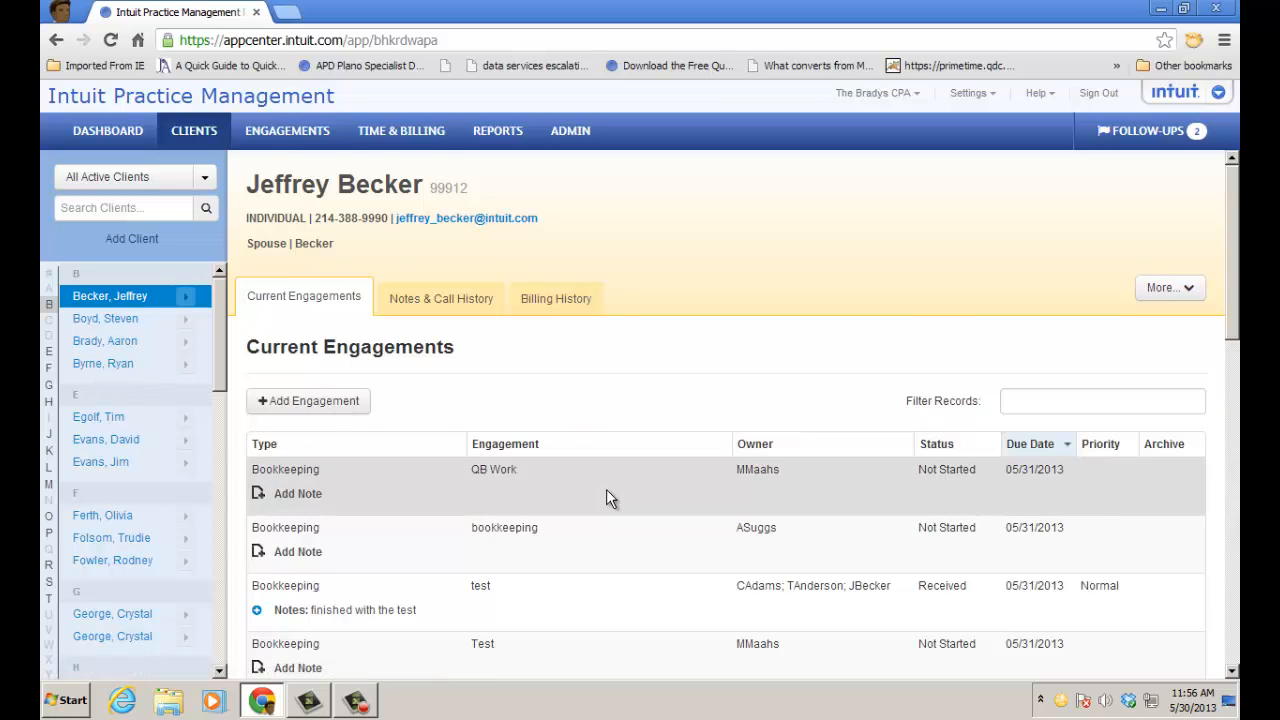
Look through the selected client's current engagements, including their owners, statuses, due dates and notes.
scroll(606, 495, down, 1)
scroll(606, 493, down, 3)
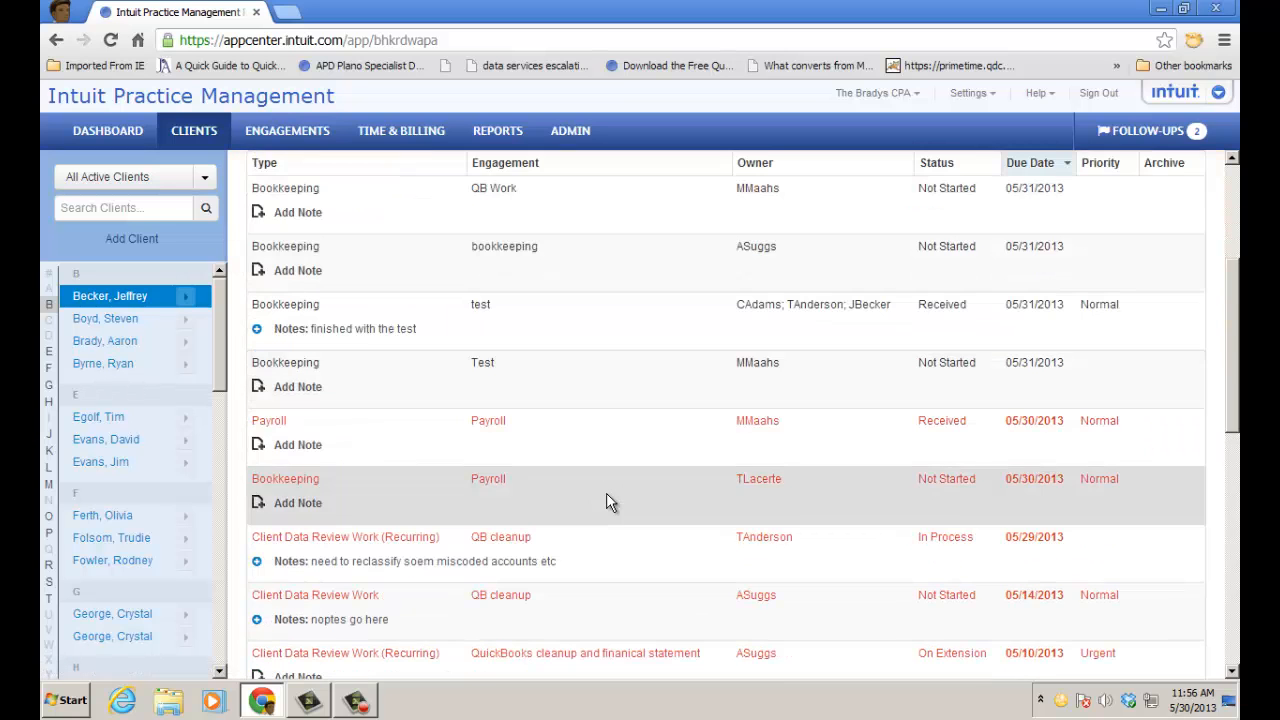
scroll(606, 521, down, 5)
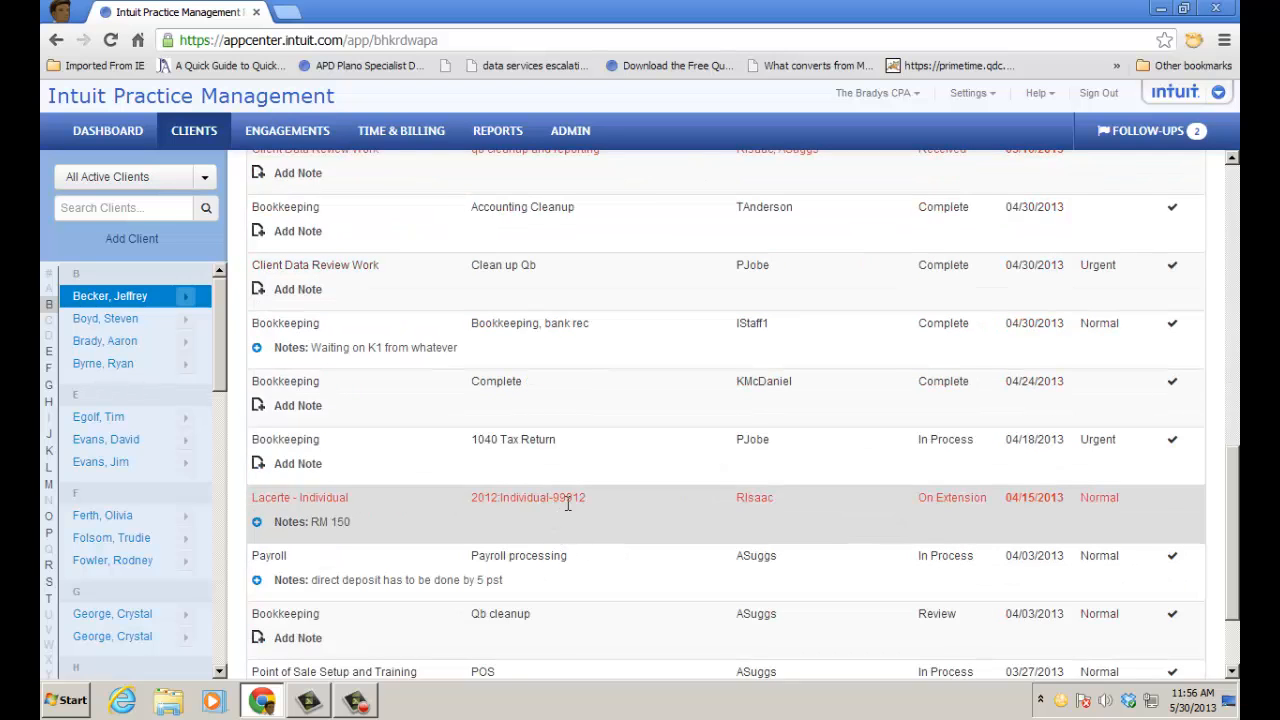
scroll(572, 512, up, 10)
scroll(572, 513, up, 2)
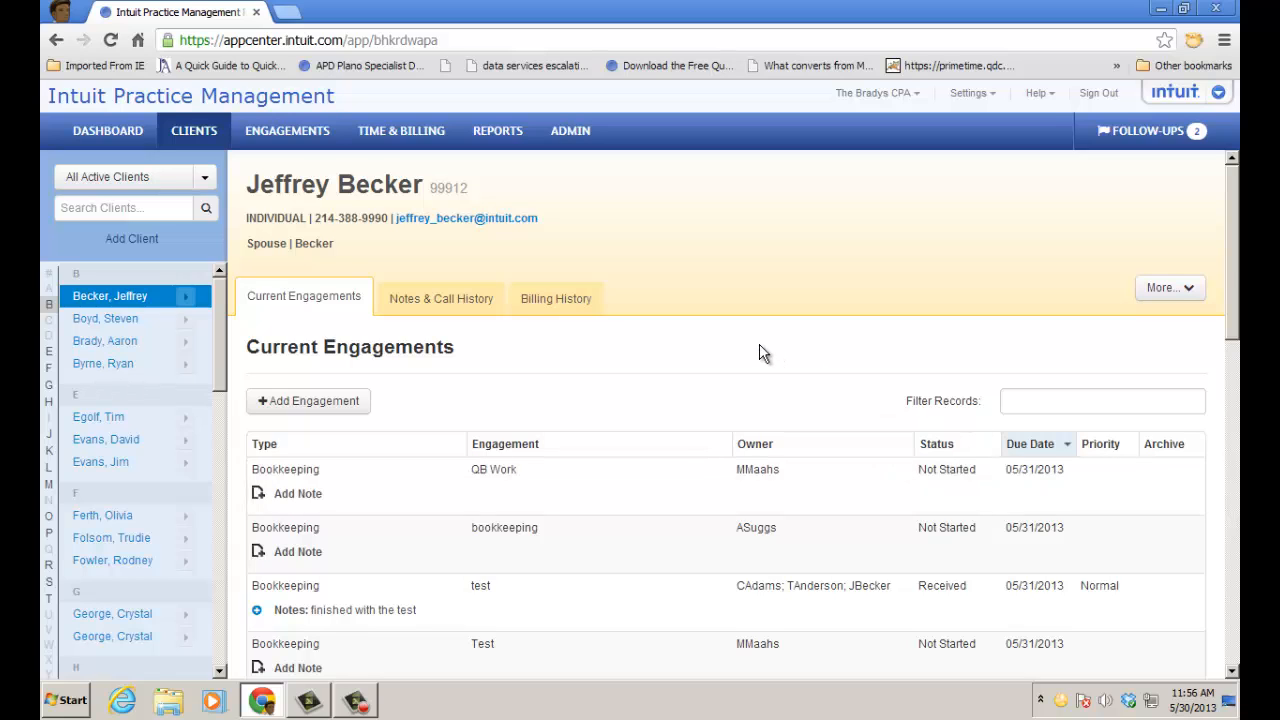
Add a Phone Call note reading "test" to the client's notes and call history, needing follow-up today and assigned to a staff member.
click(458, 299)
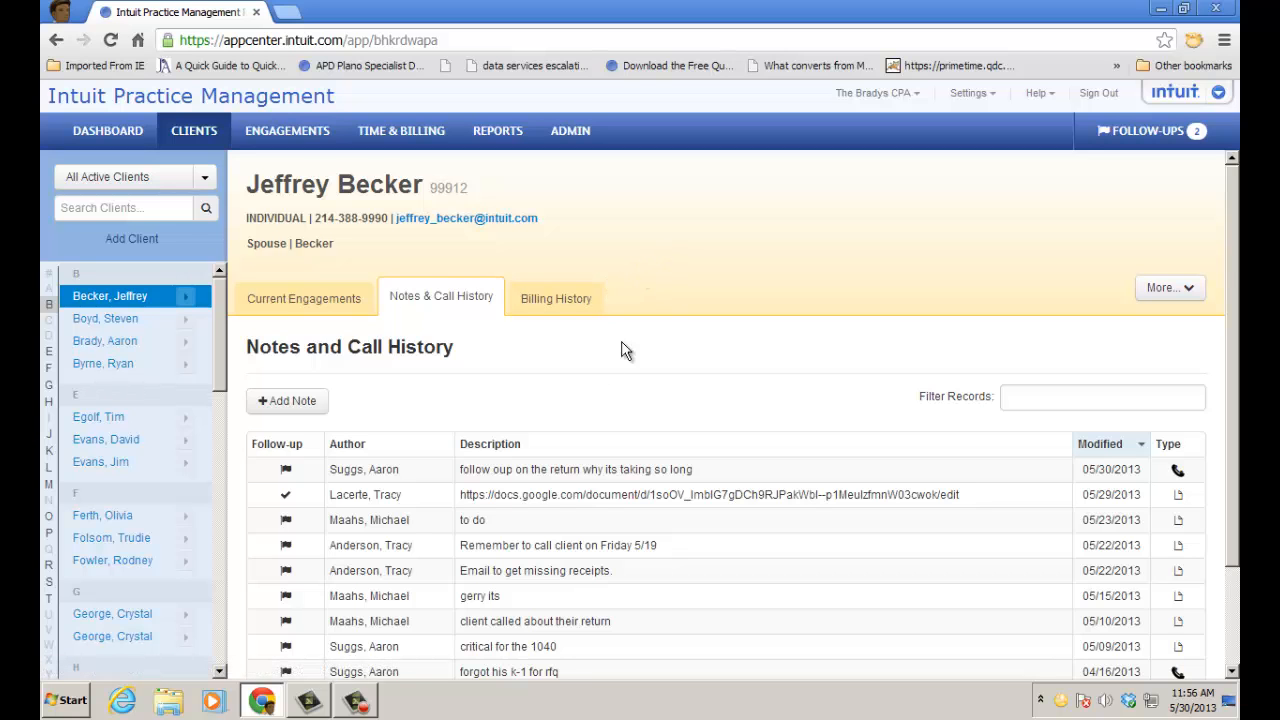
click(290, 401)
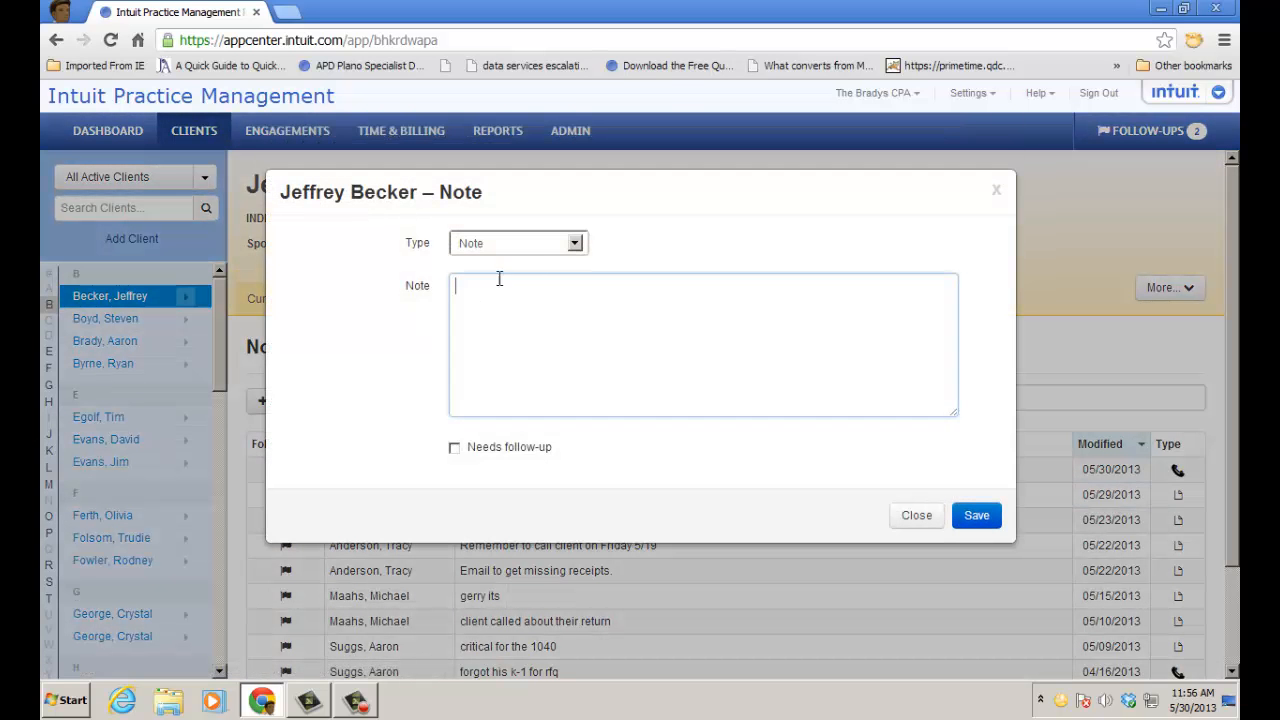
click(570, 246)
click(550, 272)
text(test)
click(456, 449)
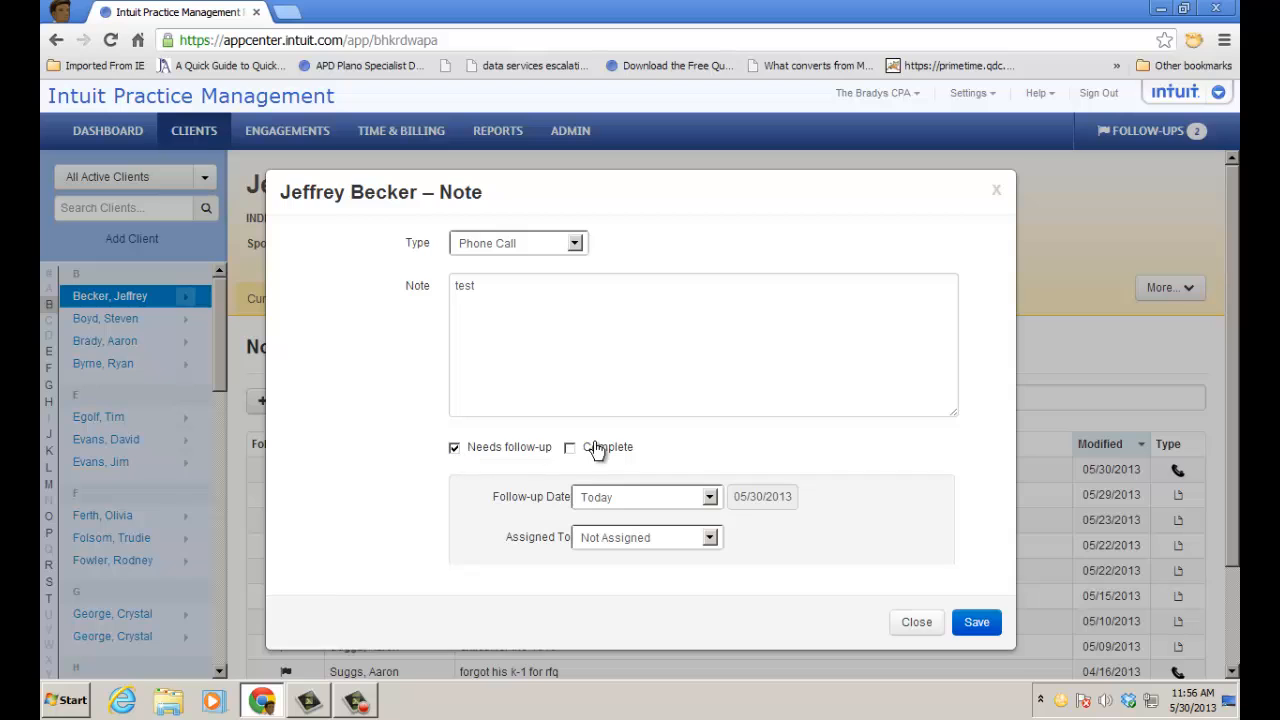
click(710, 546)
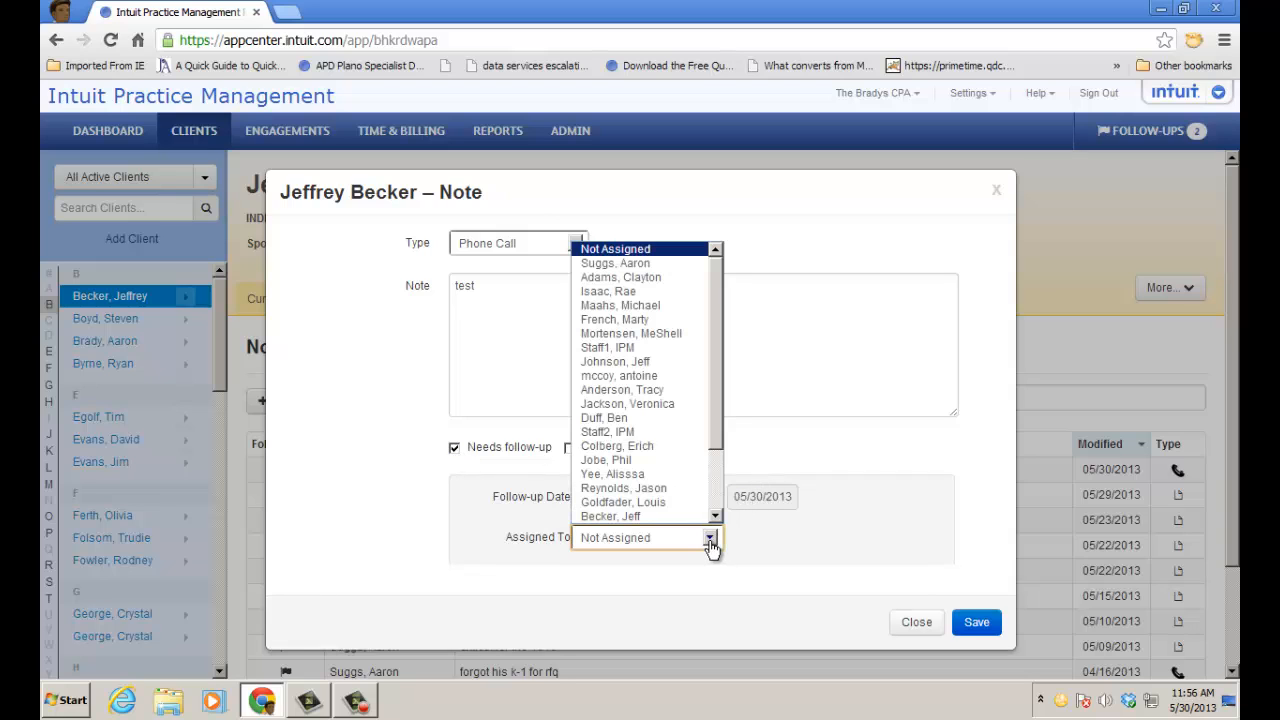
click(640, 249)
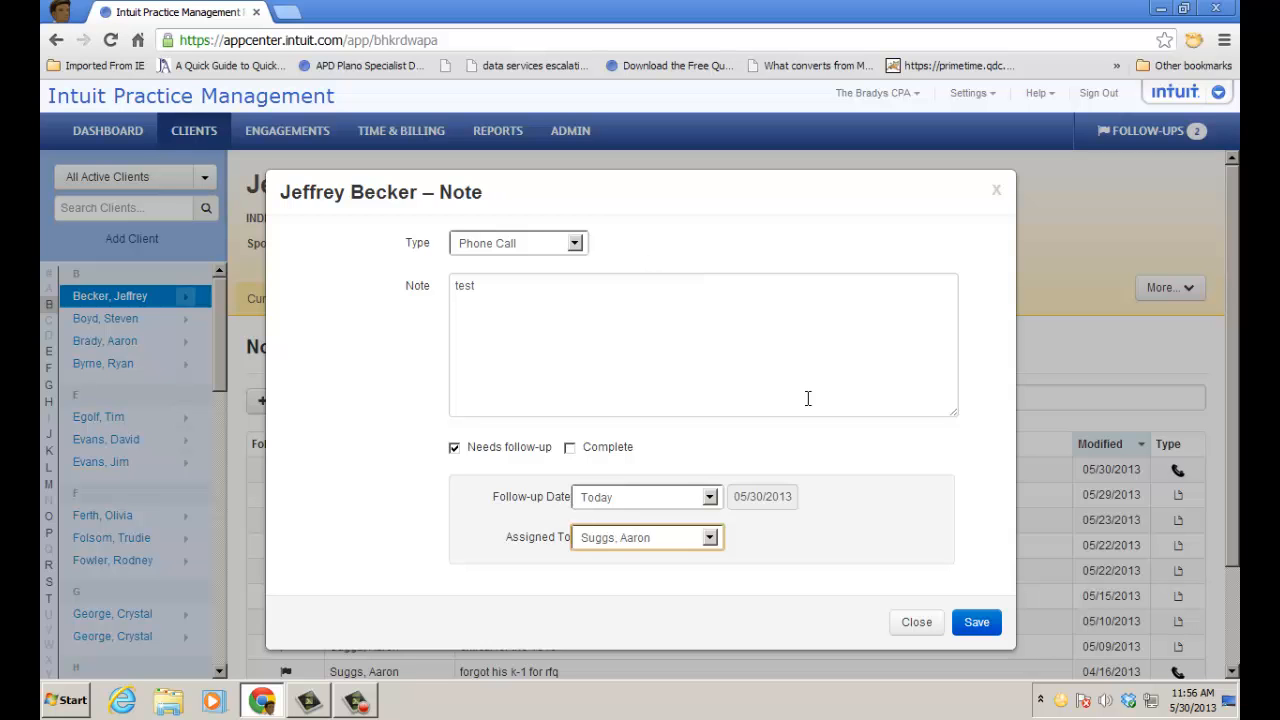
click(972, 622)
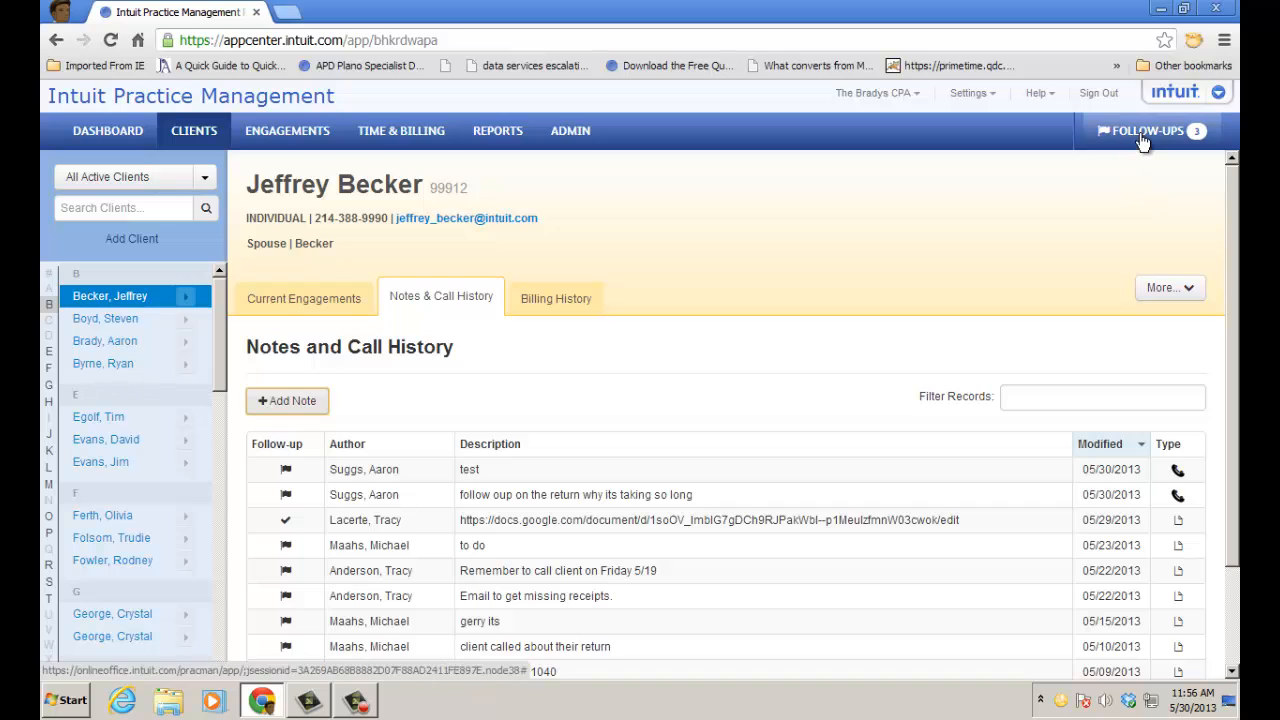
Review the client notes marked for follow-up, first those assigned to me, then everyone's, and restore the assigned-to-me restriction.
click(1143, 136)
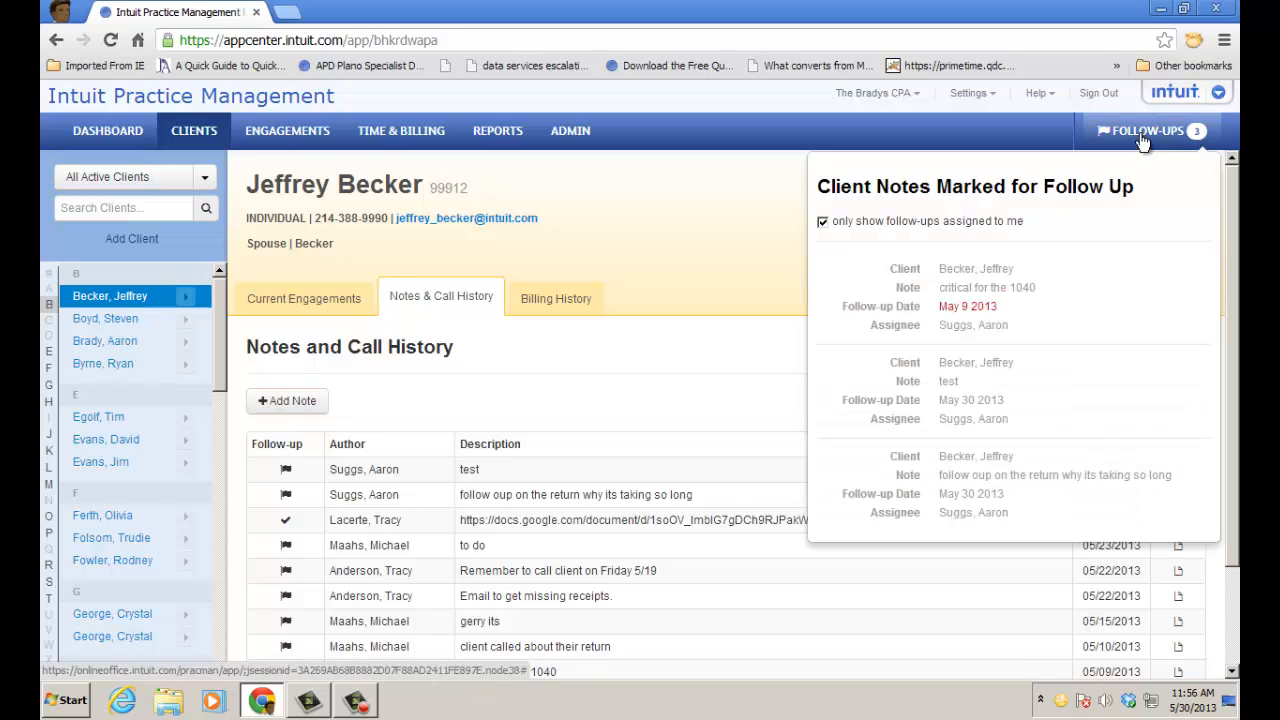
click(824, 227)
mouse_move(1199, 291)
mouse_down()
mouse_move(1203, 445)
mouse_move(1203, 273)
mouse_up()
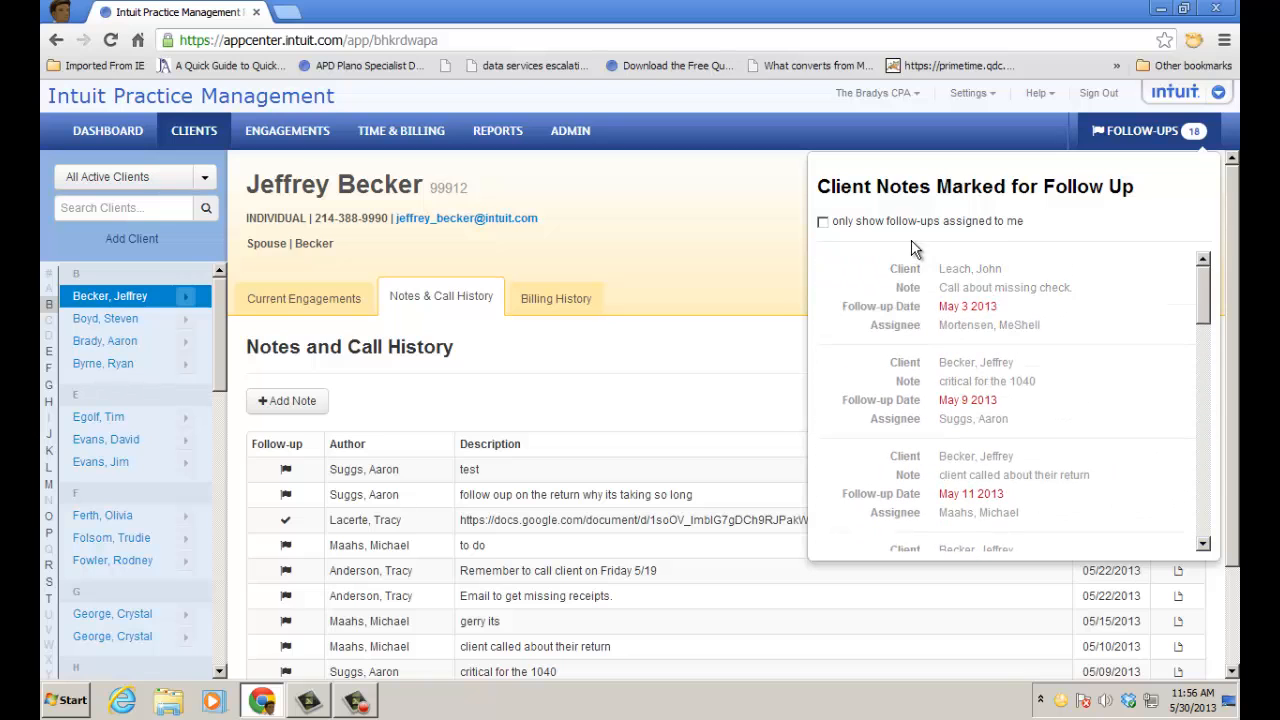
click(823, 221)
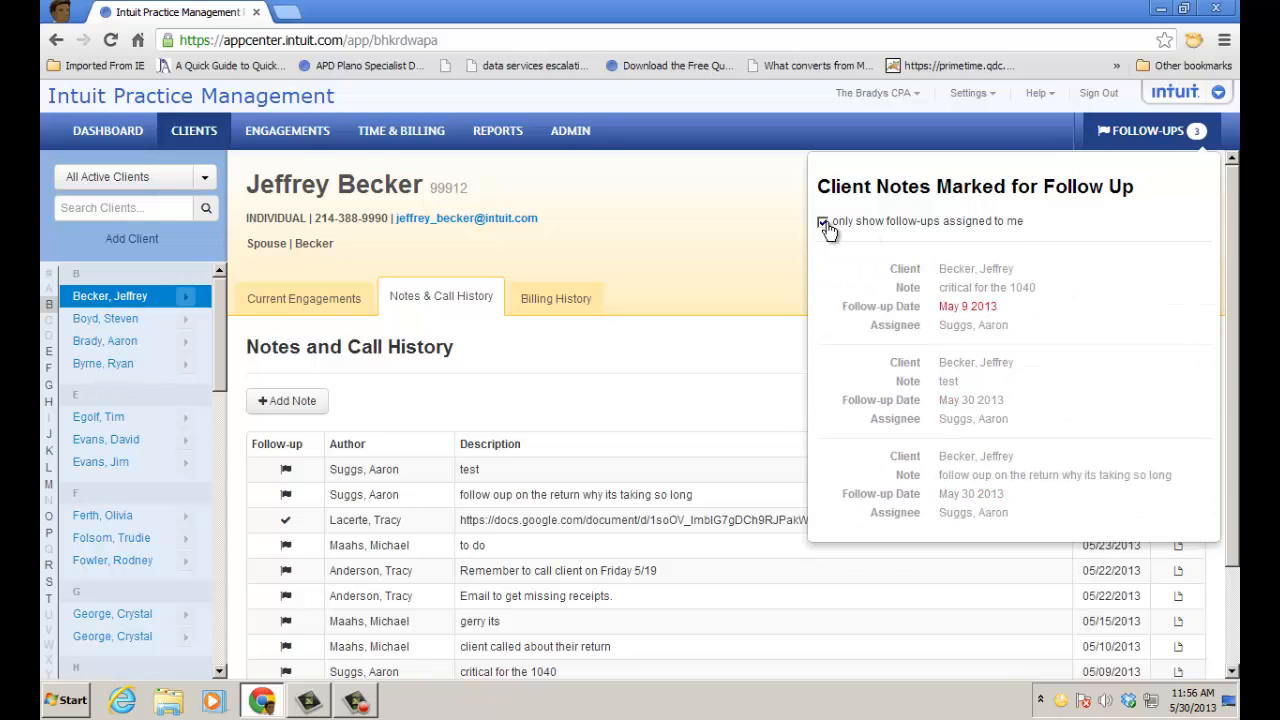
click(1120, 134)
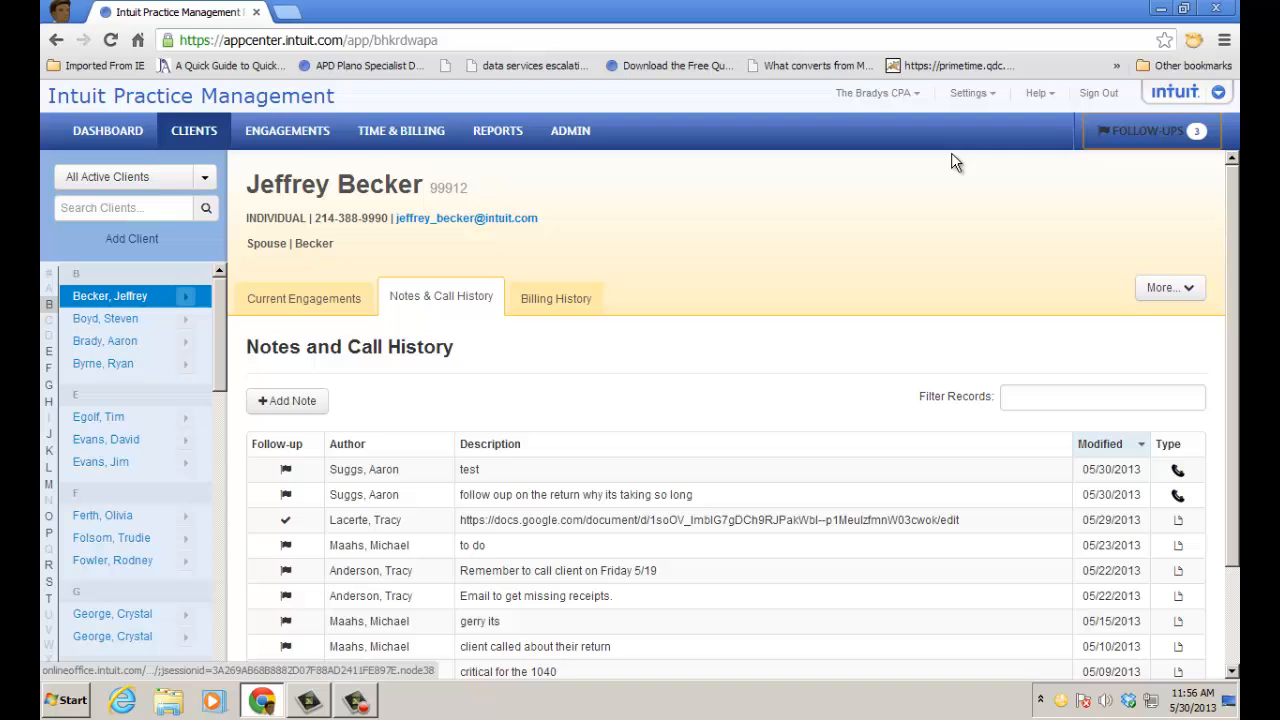
click(826, 204)
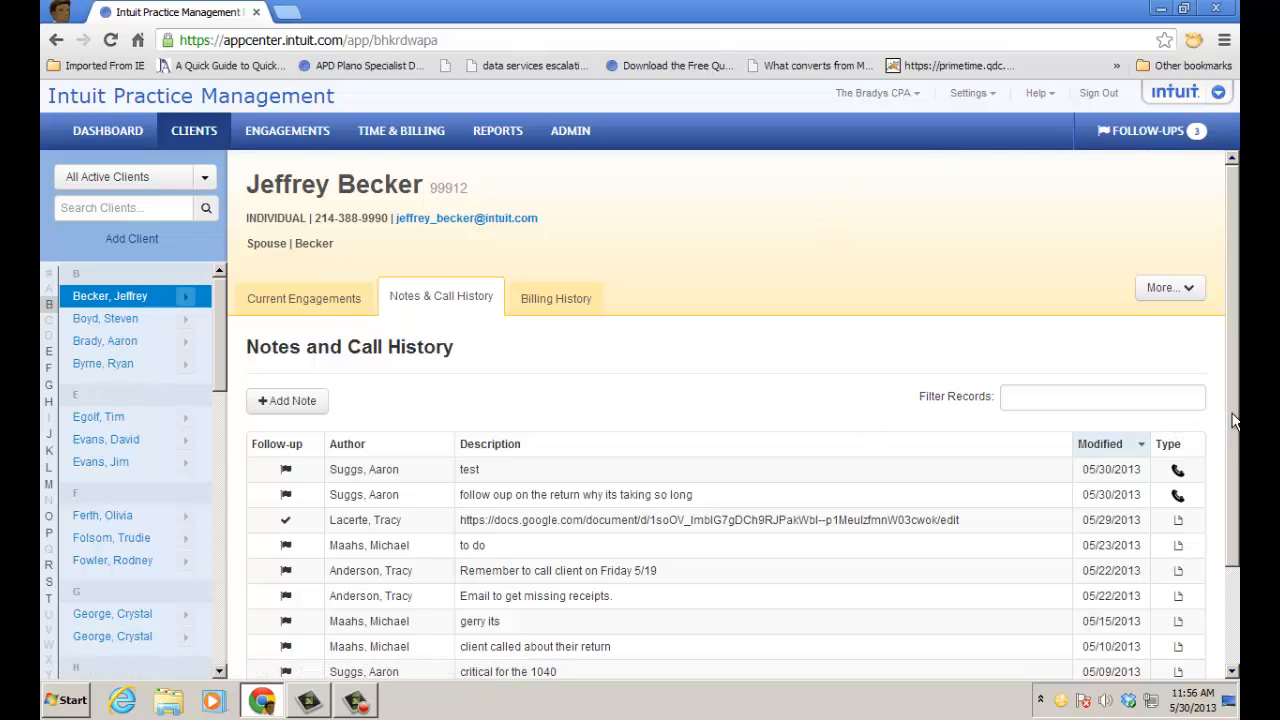
Look over the rest of the client's notes and call history, and view the client's billing history.
drag(1234, 420, 1236, 533)
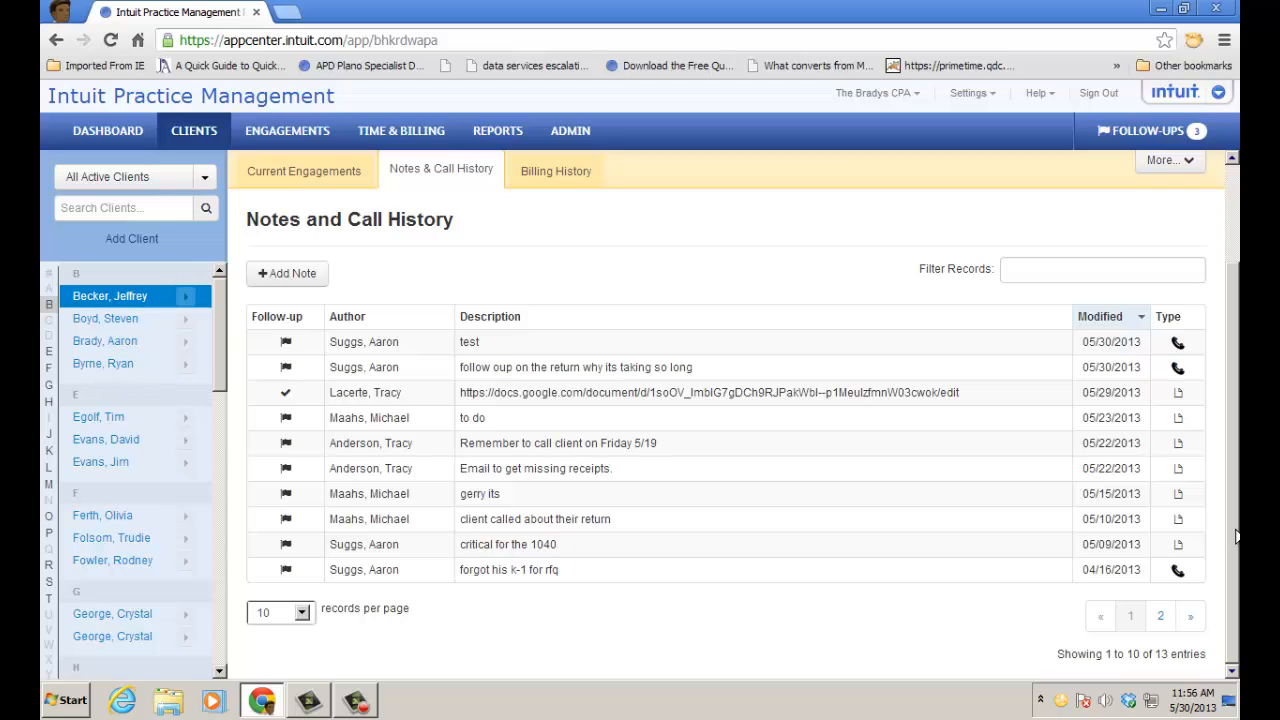
drag(1236, 456, 1236, 357)
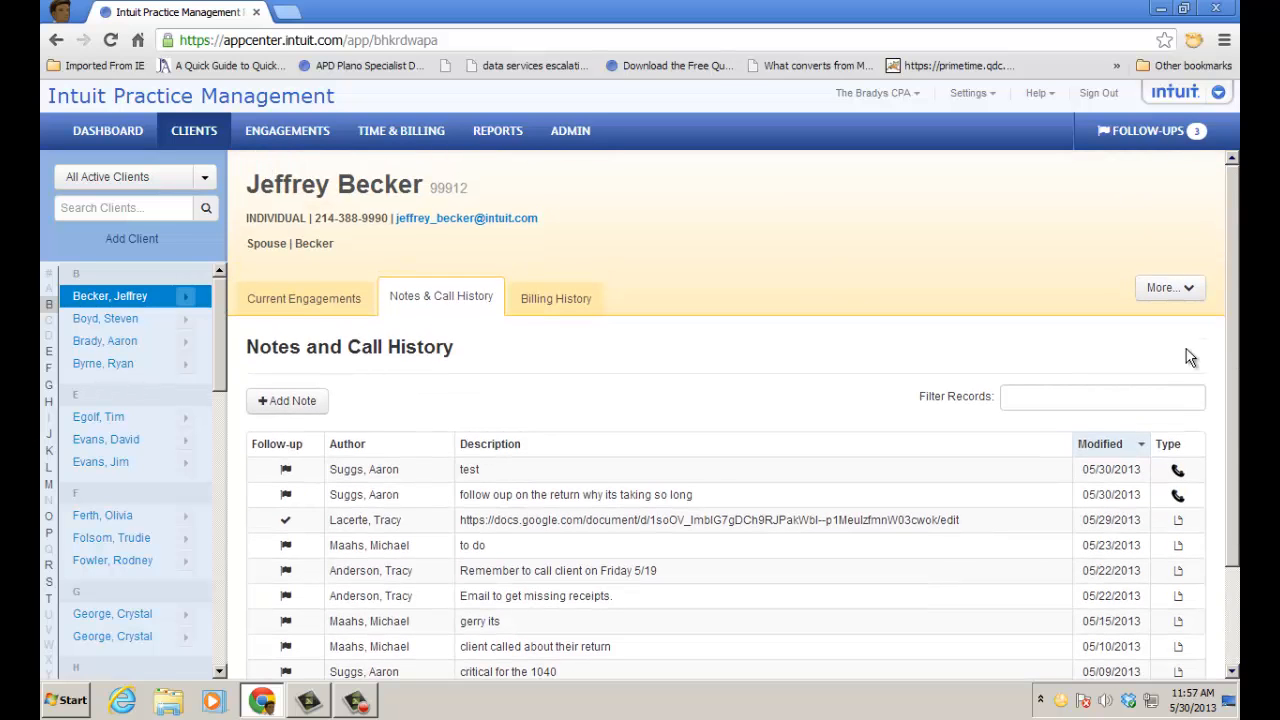
click(560, 302)
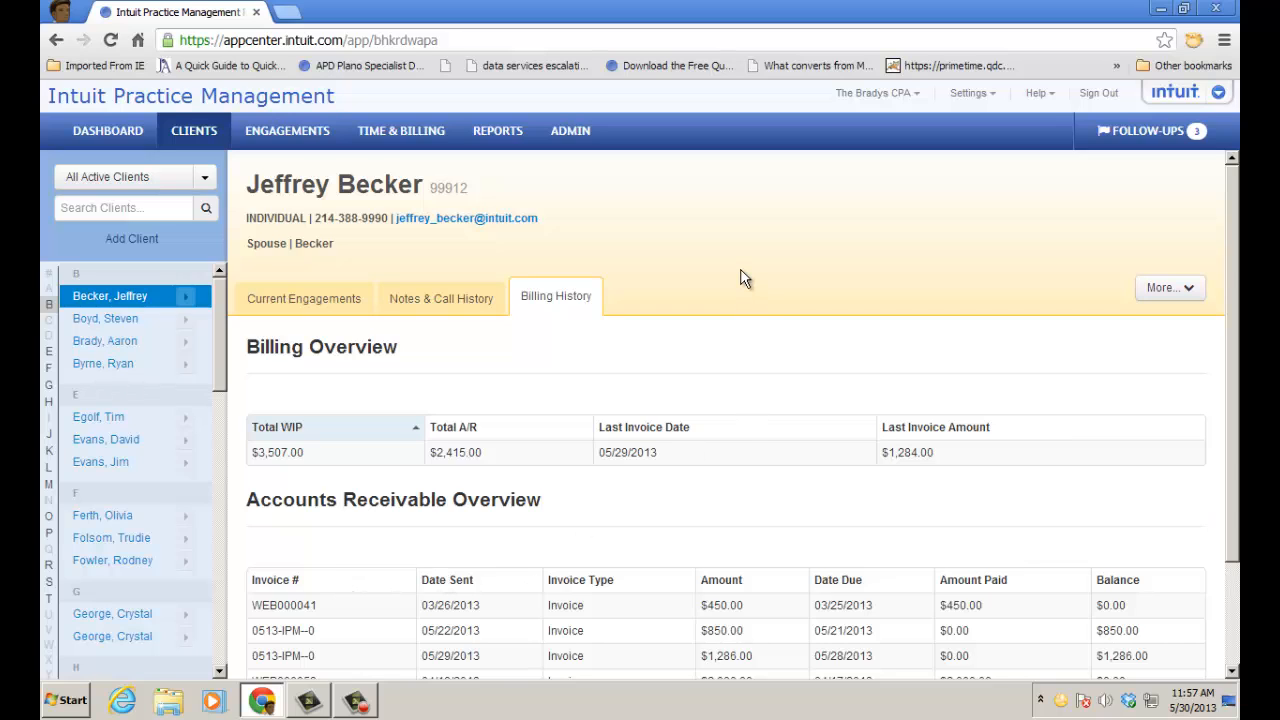
Return to the current engagements and expand the client's additional details to examine the synced names, phone numbers, emails and addresses.
click(343, 300)
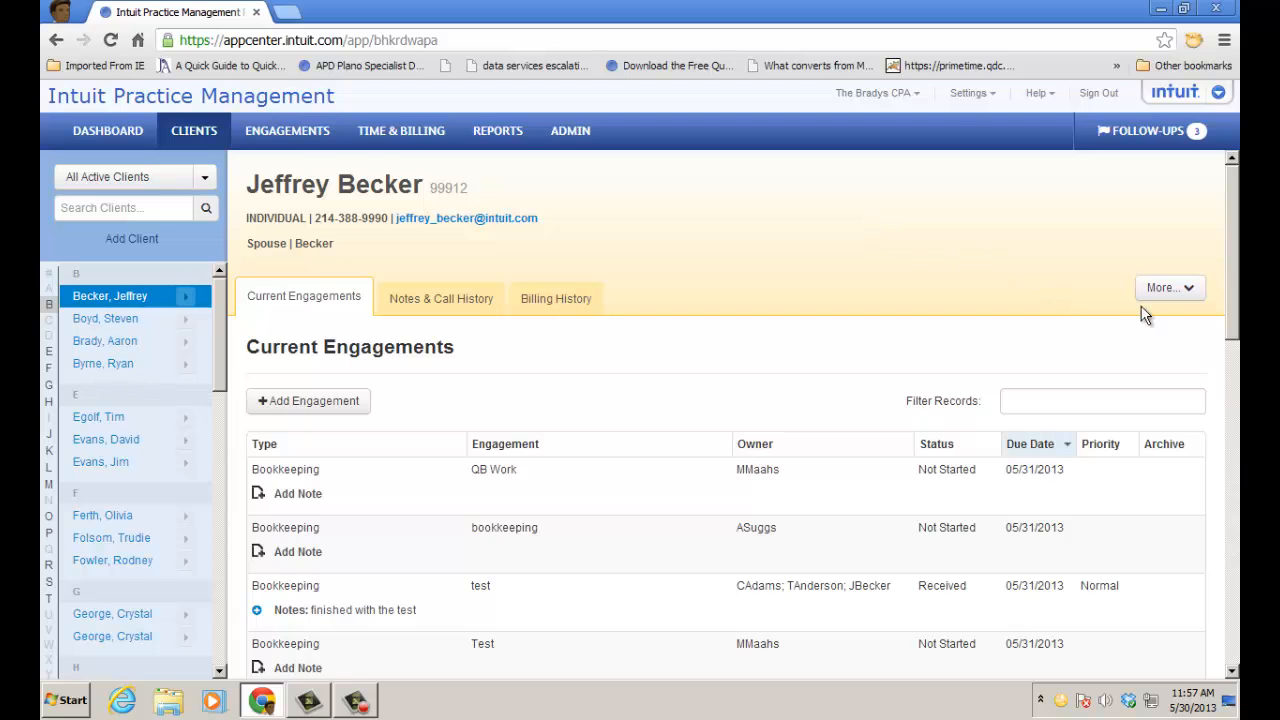
click(1188, 291)
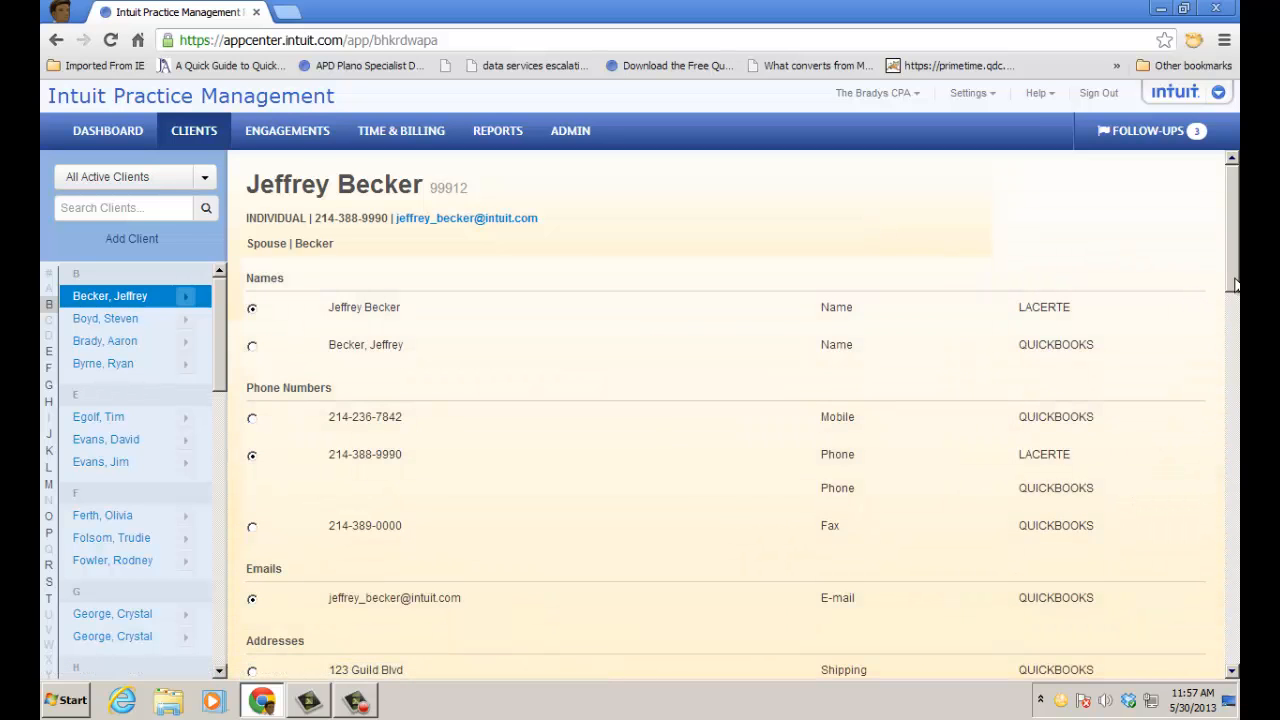
mouse_move(1235, 285)
mouse_down()
mouse_move(1236, 352)
mouse_move(1236, 272)
mouse_up()
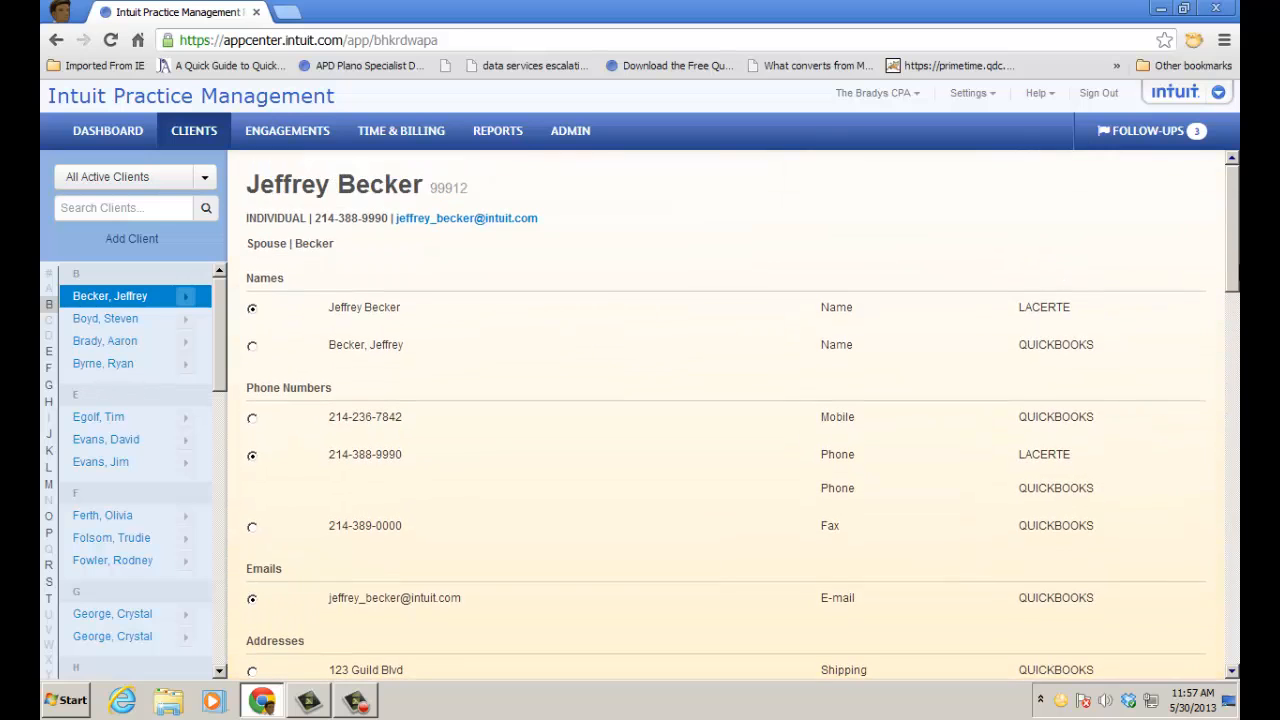
scroll(1233, 400, down, 4)
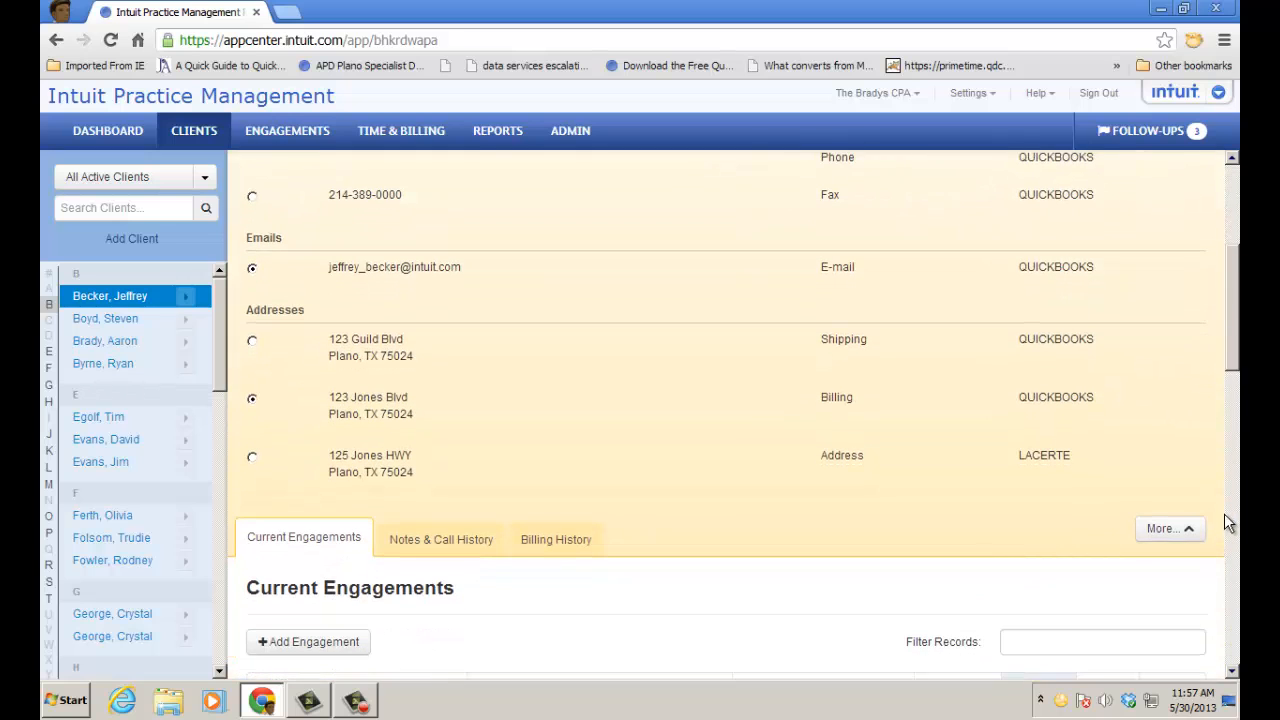
scroll(1155, 510, down, 5)
scroll(1150, 510, down, 2)
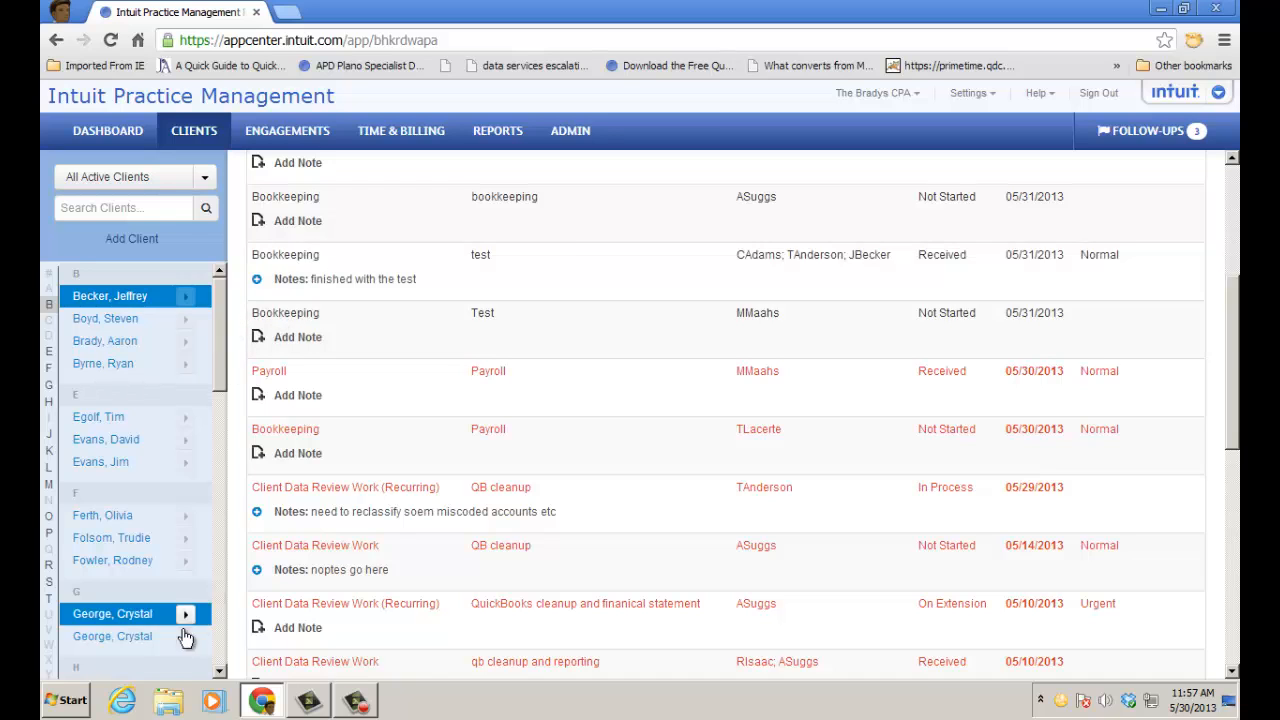
Look through the remaining clients in the list and open the Client Manager in the administration area.
drag(218, 375, 228, 522)
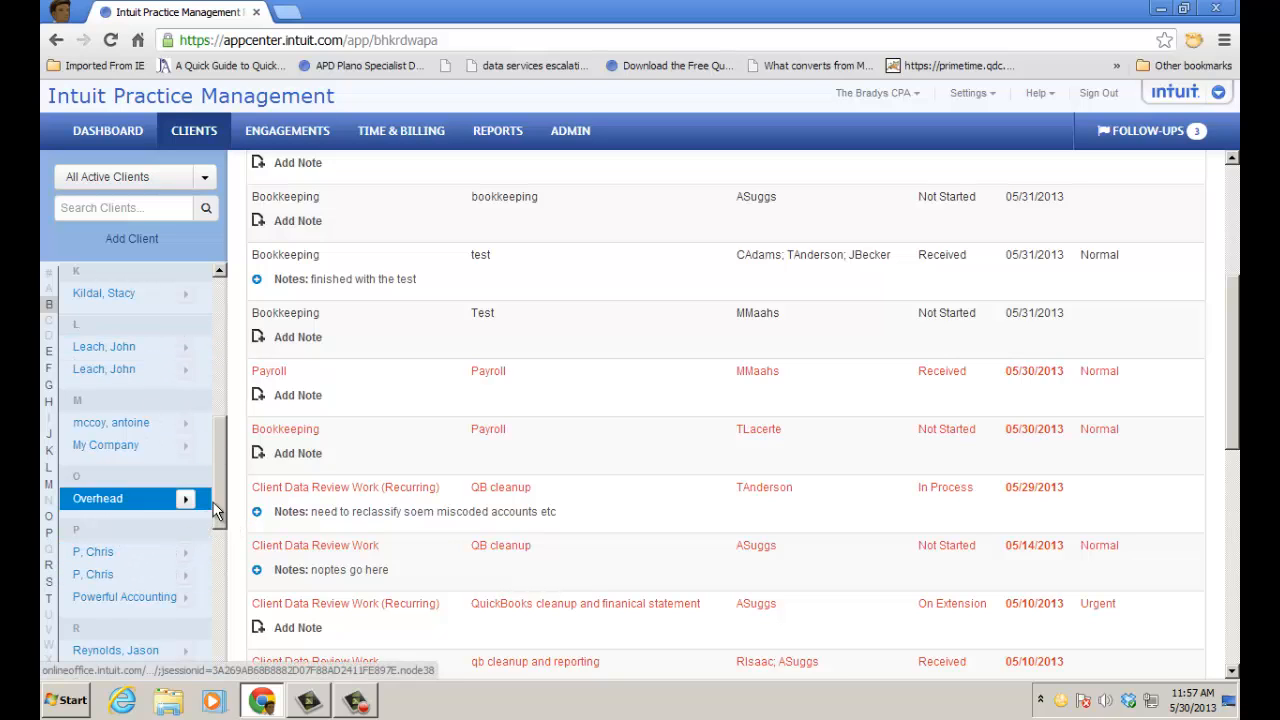
drag(224, 480, 226, 346)
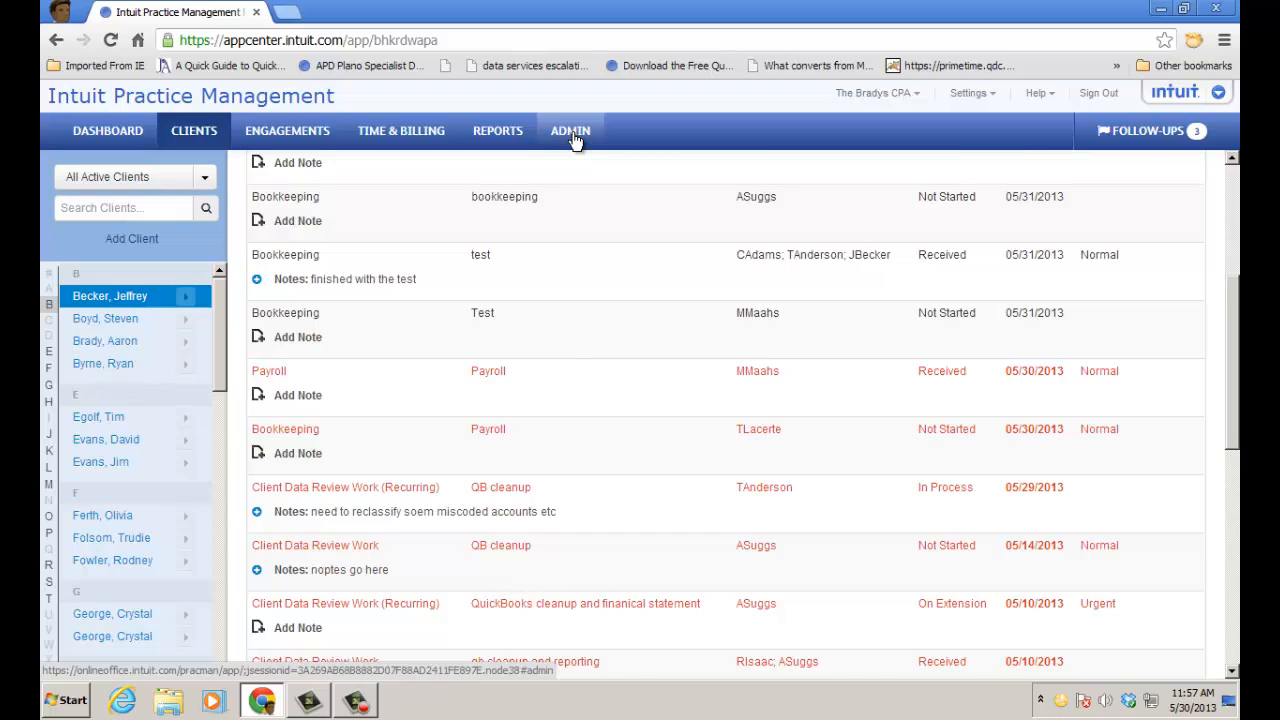
click(573, 138)
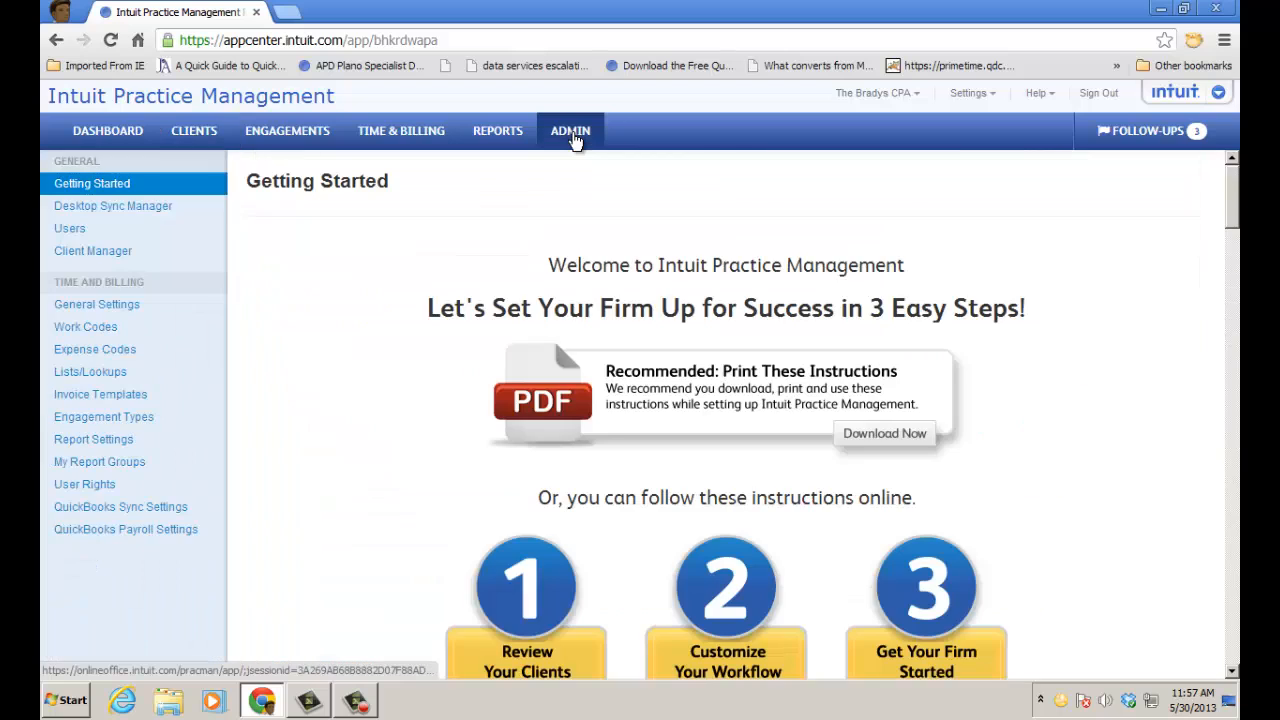
click(111, 259)
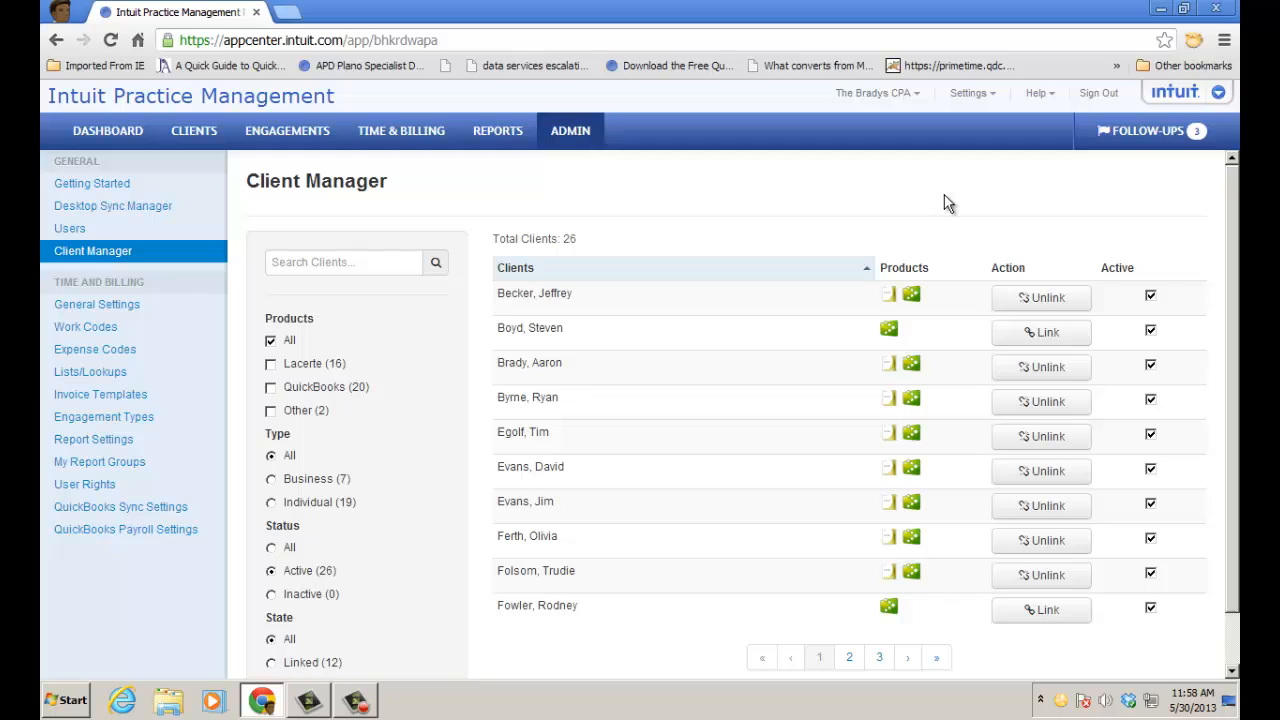
Filter the Client Manager list by product, showing Lacerte, QuickBooks, all products and finally only Other clients.
click(385, 263)
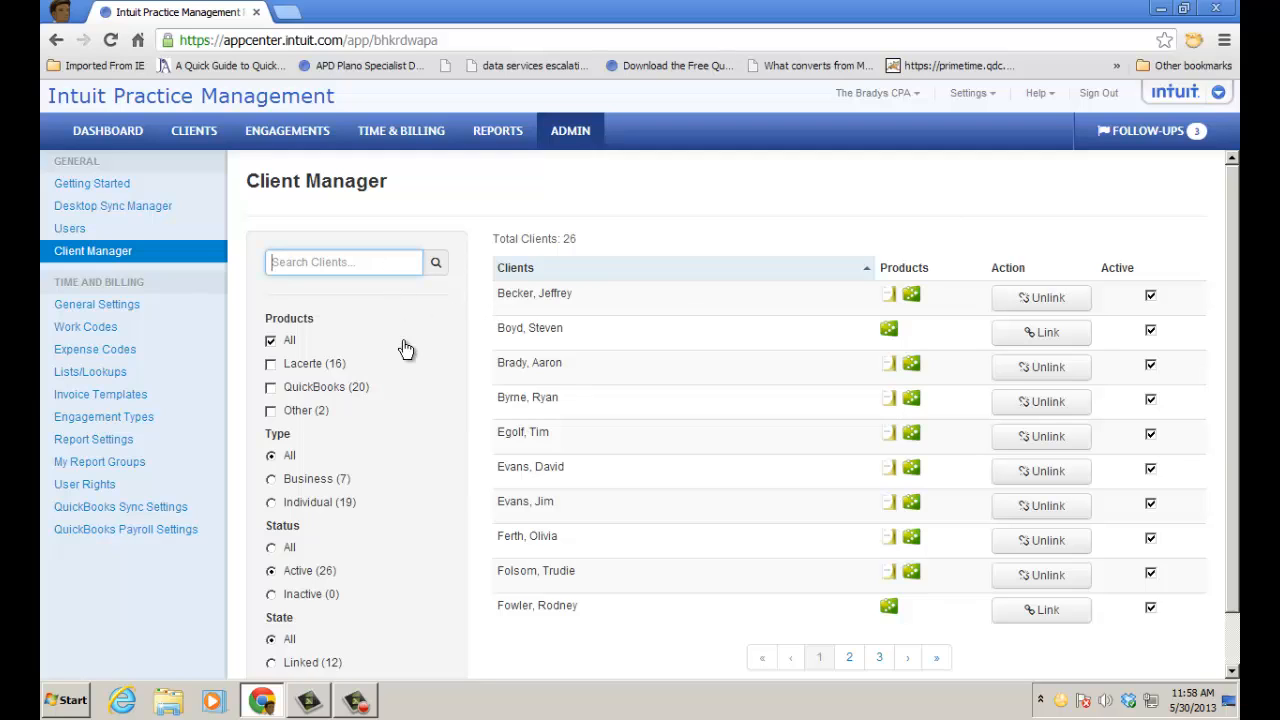
click(271, 365)
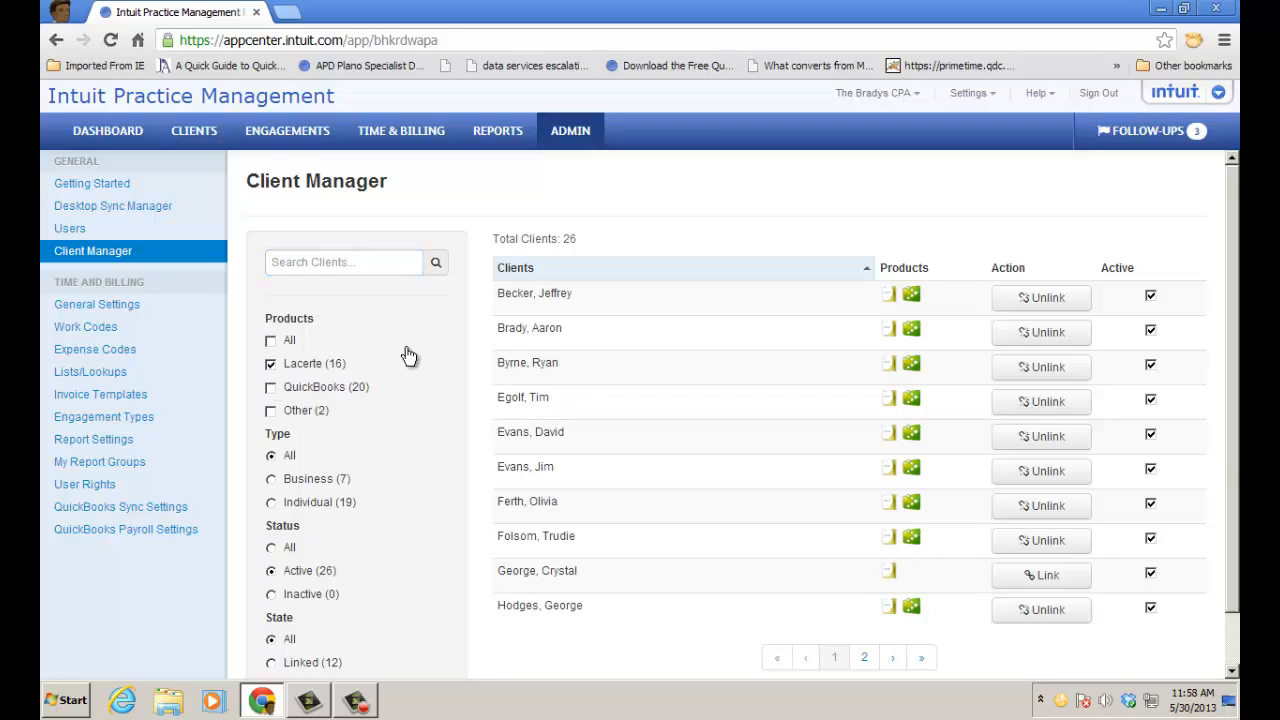
click(270, 391)
click(271, 365)
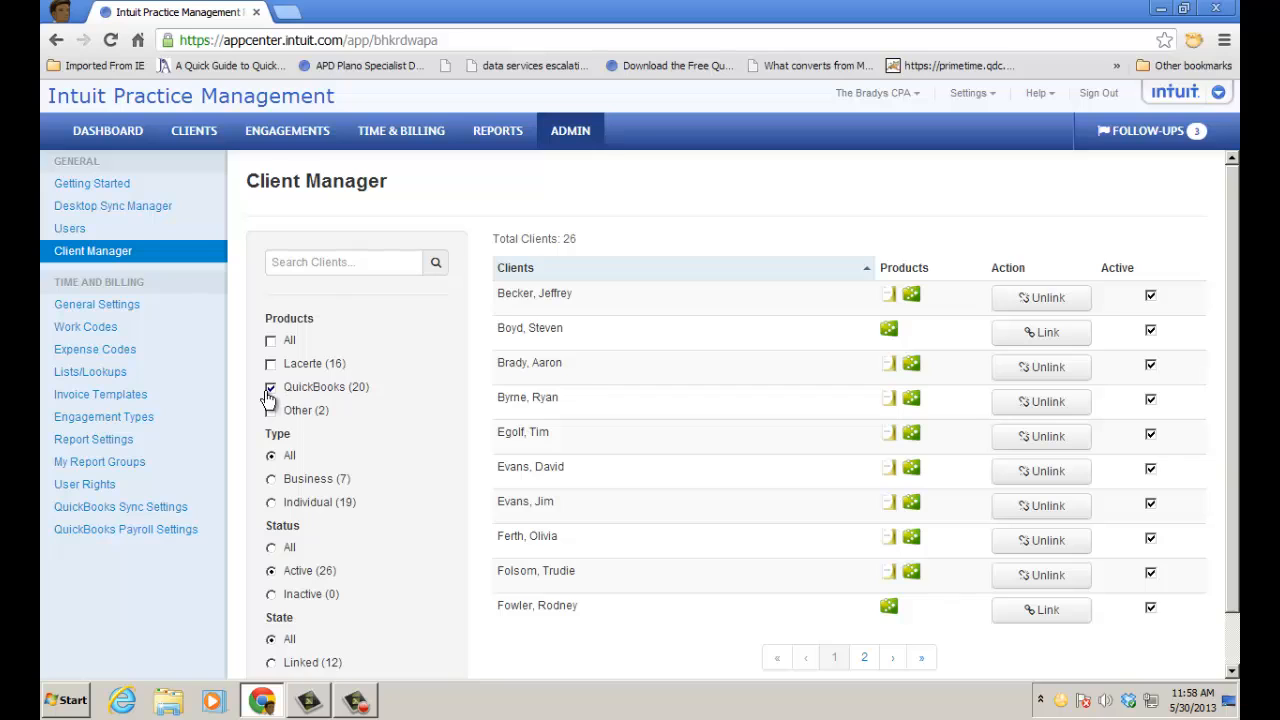
click(270, 340)
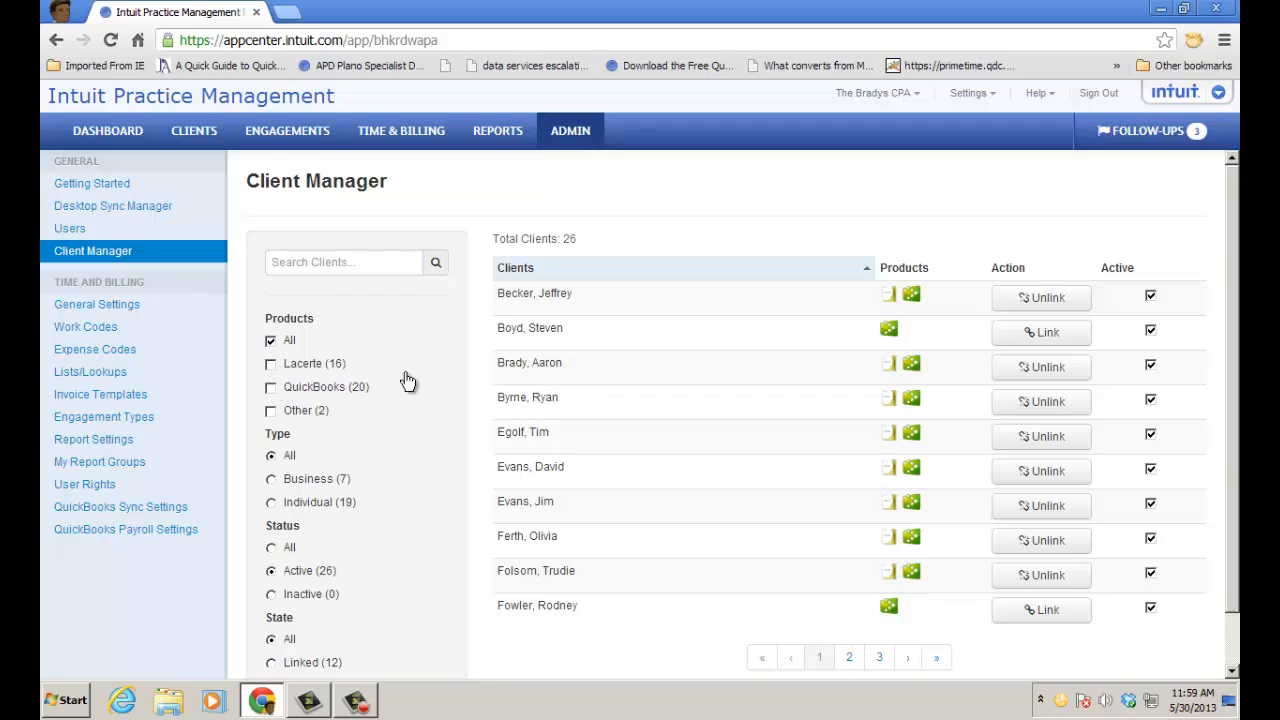
click(410, 412)
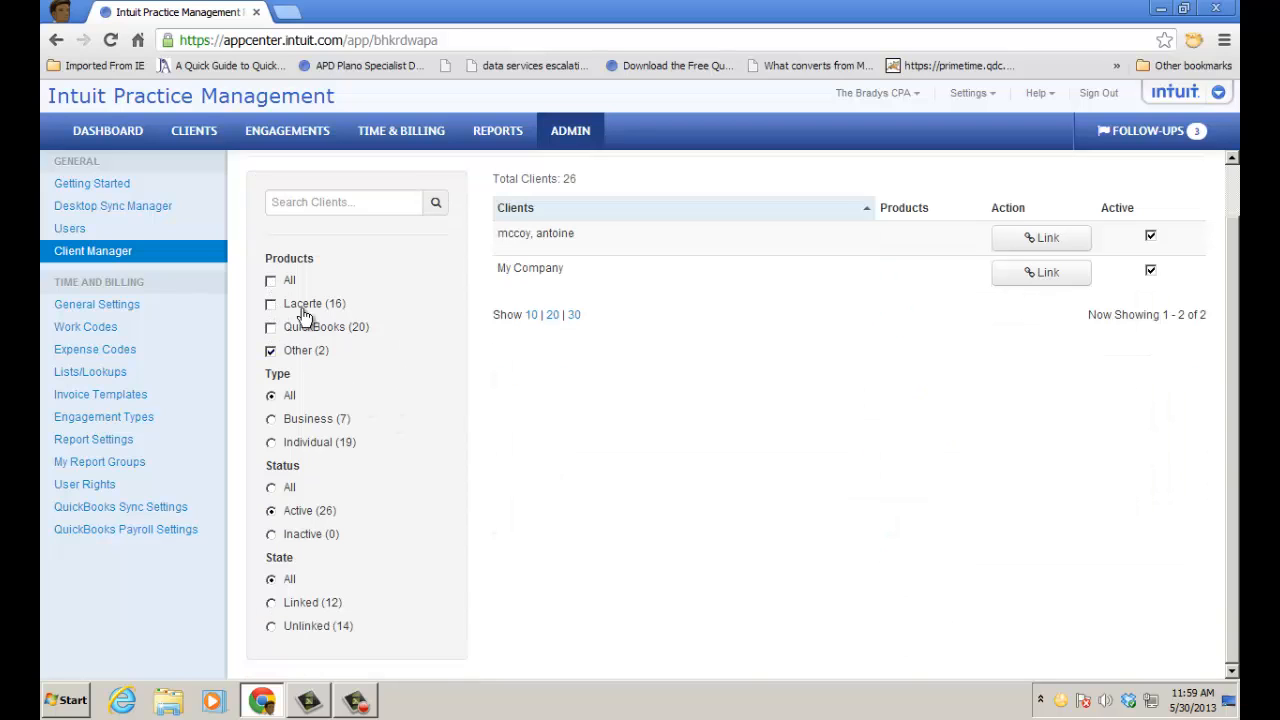
List unlinked clients across all products and link the third client's Lacerte record to the QuickBooks record of the same name.
click(273, 283)
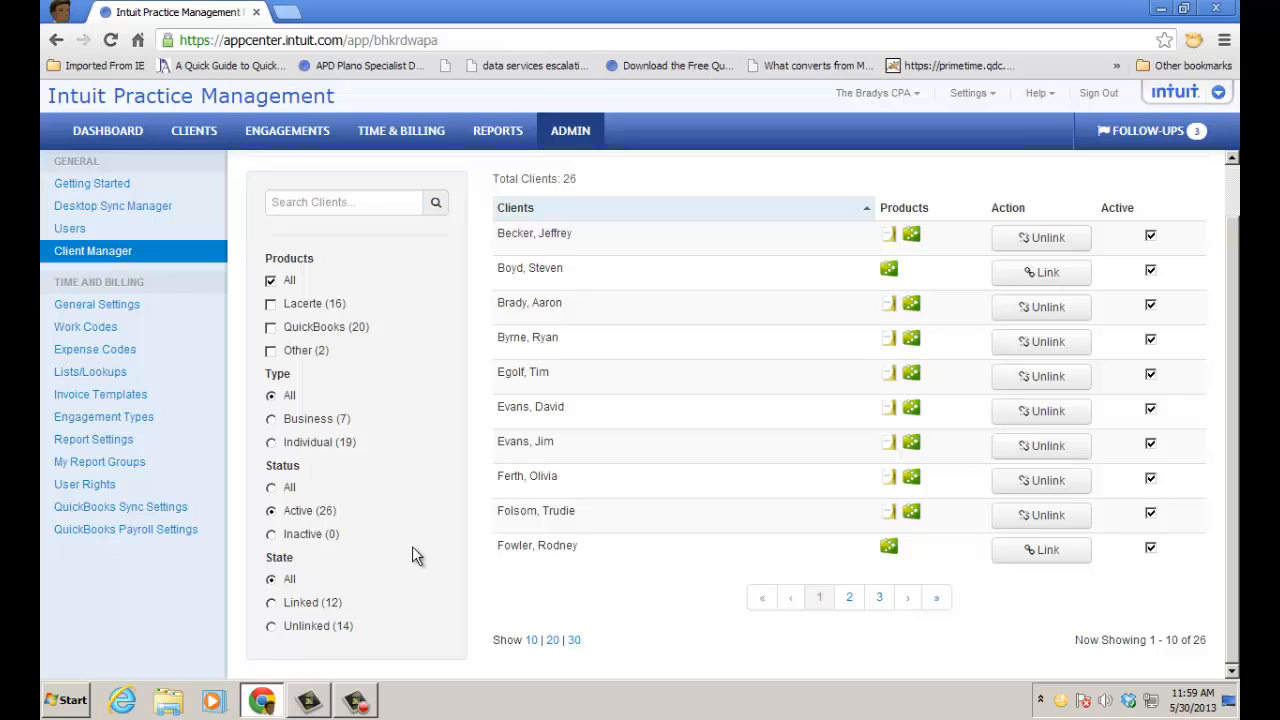
click(271, 627)
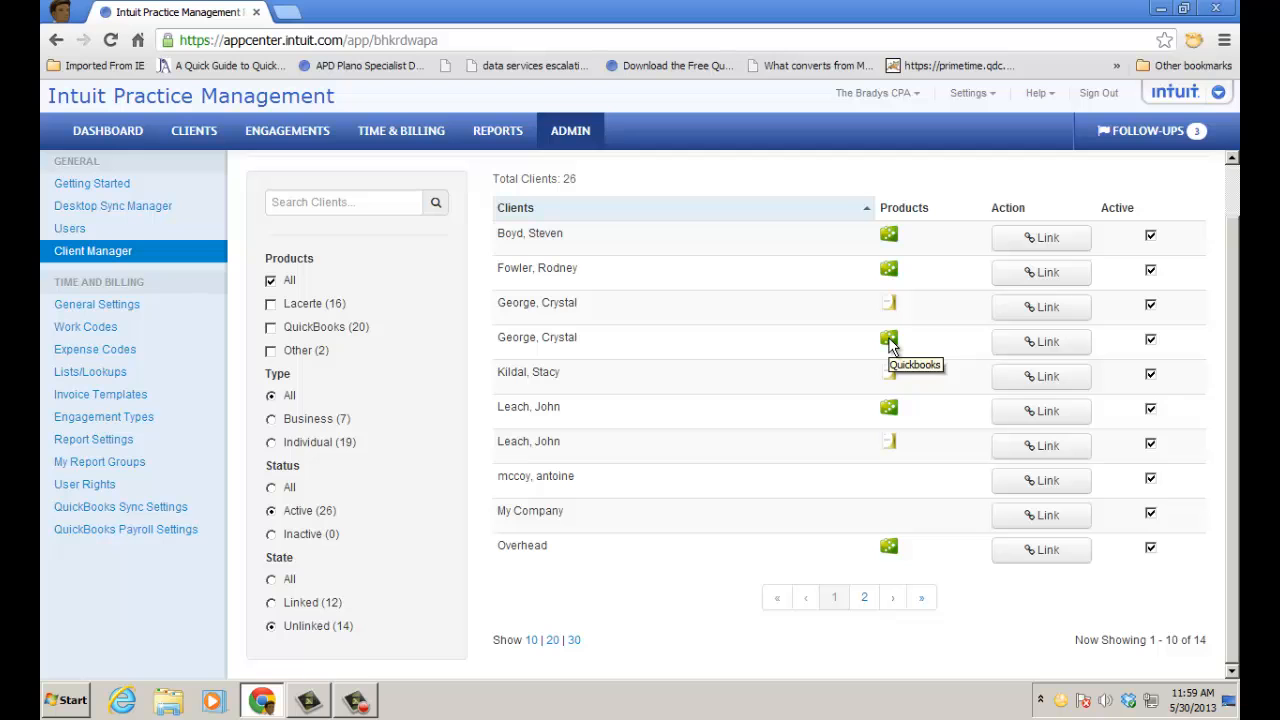
click(1046, 307)
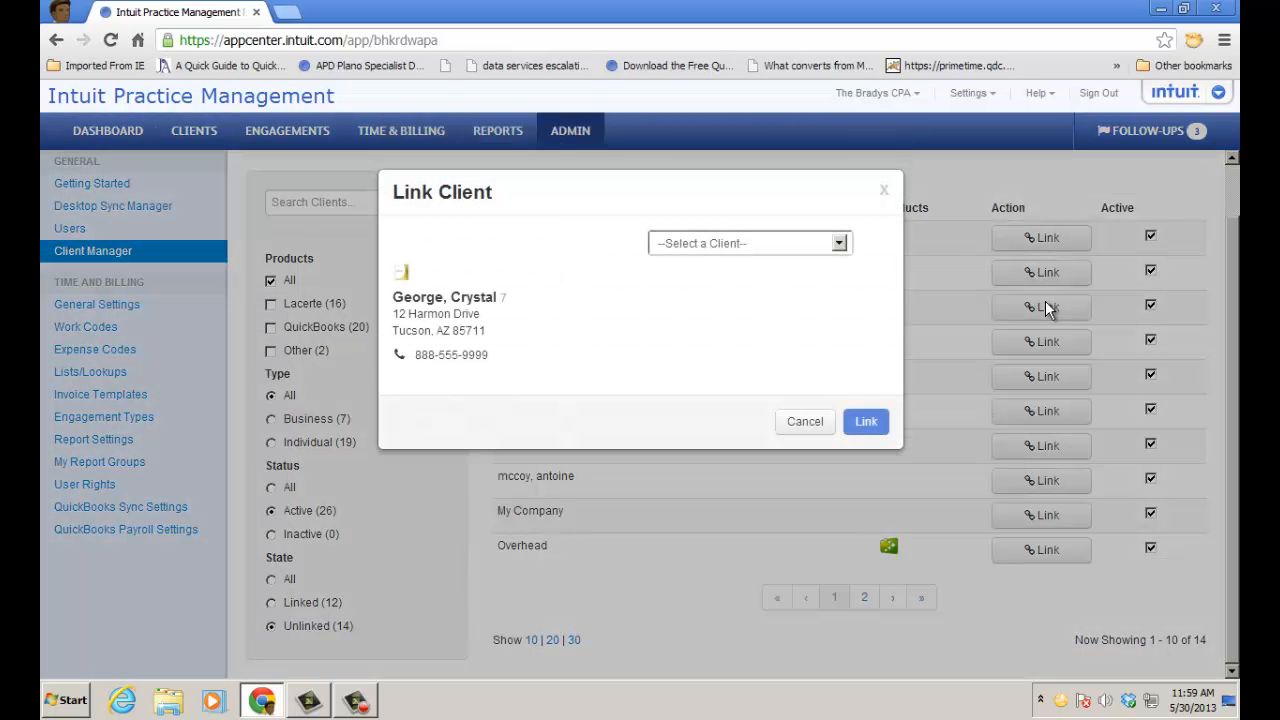
click(839, 245)
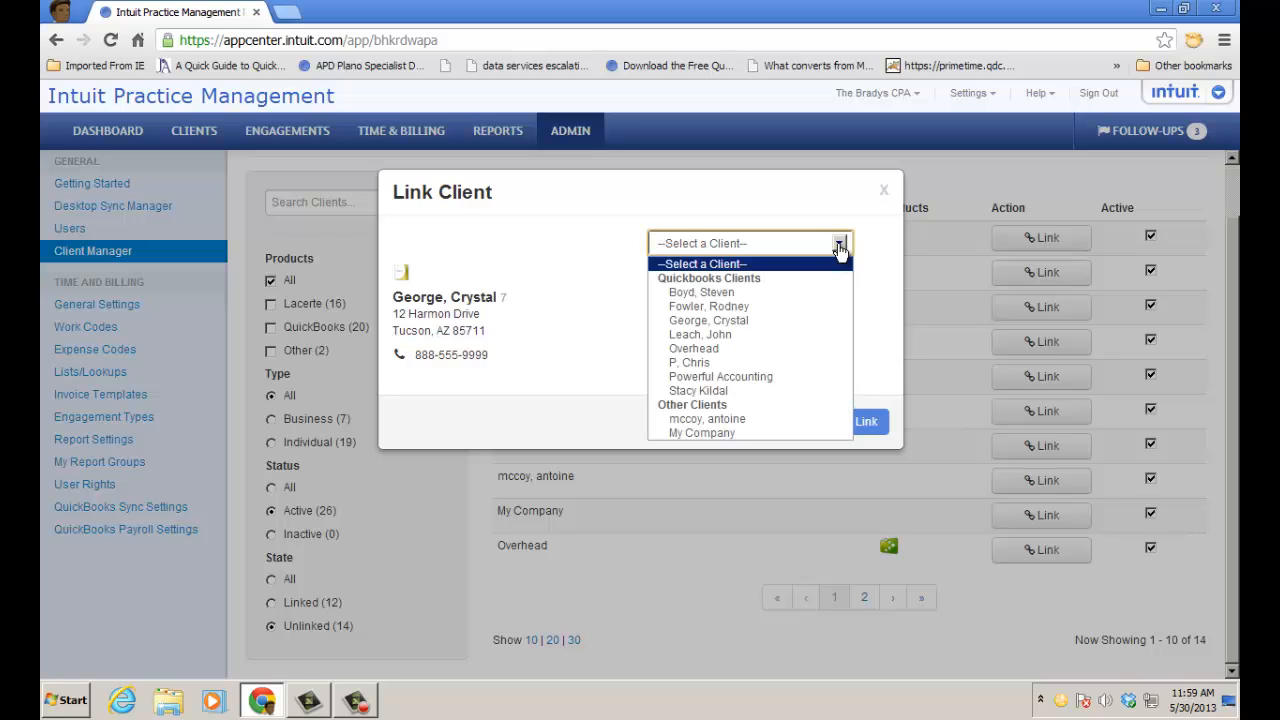
click(708, 320)
click(862, 423)
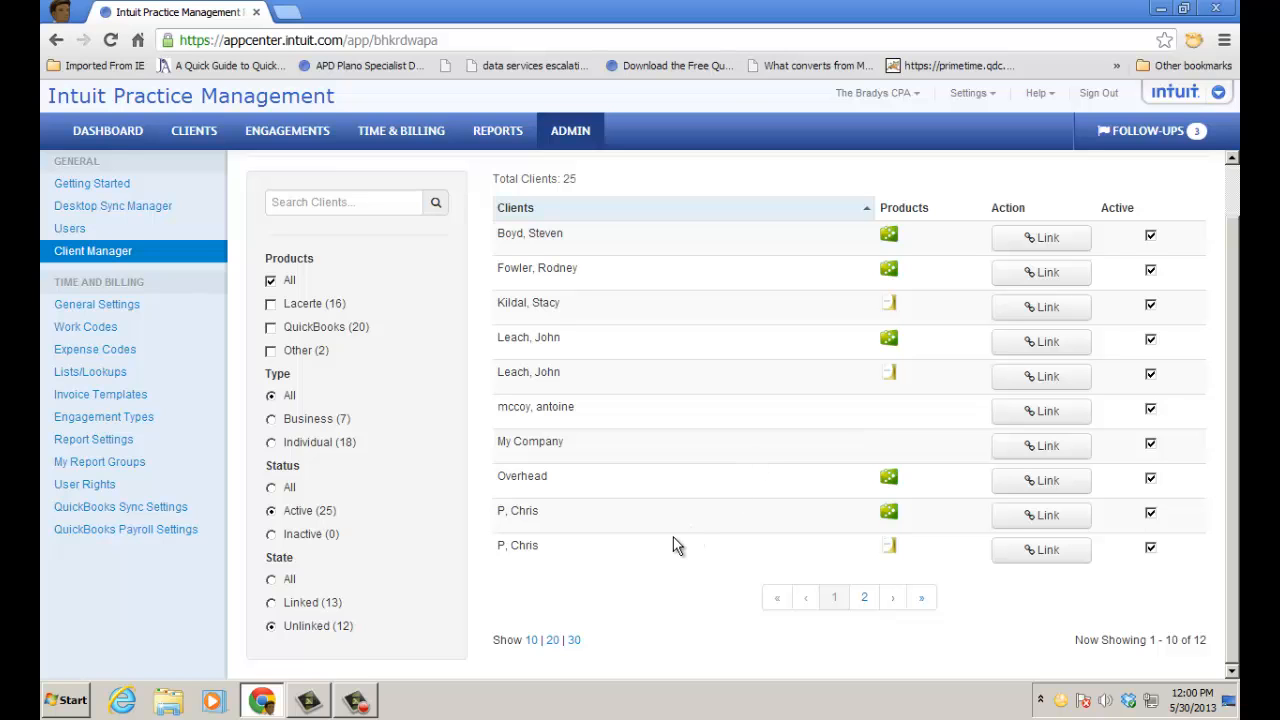
Link the Lacerte record of the last unlinked client on this page to the QuickBooks record with the same name.
click(1042, 552)
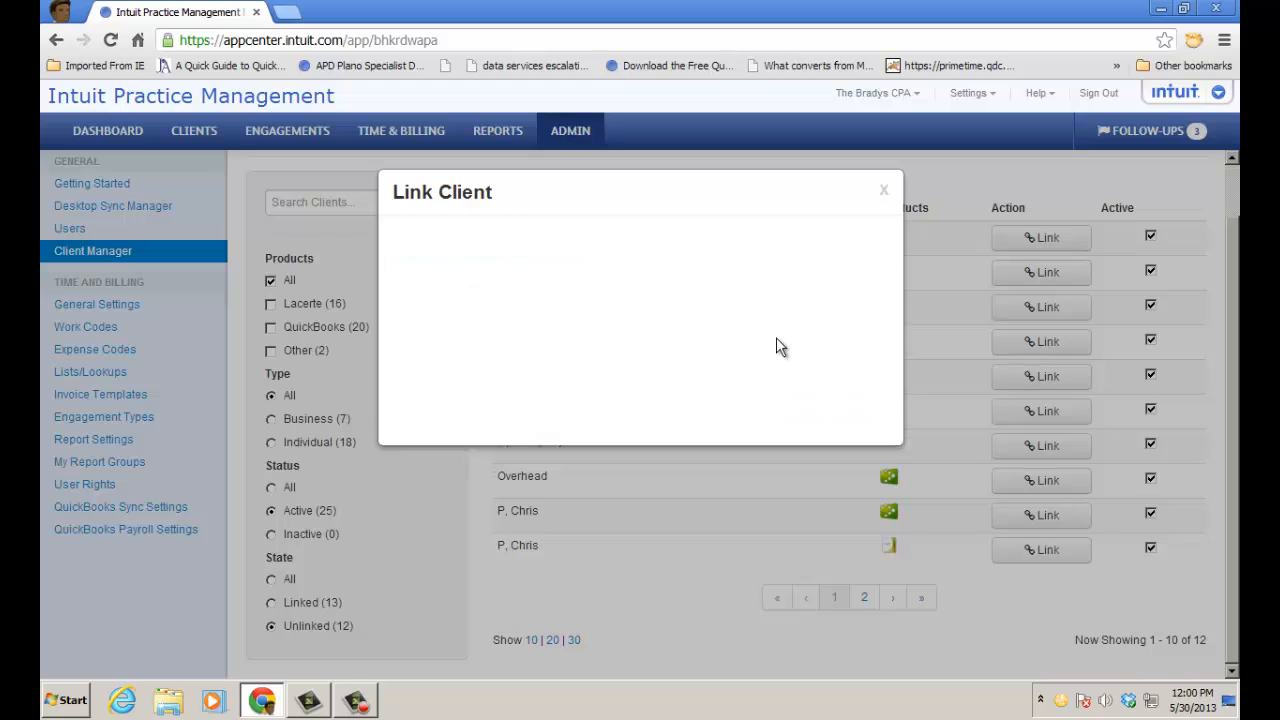
click(840, 245)
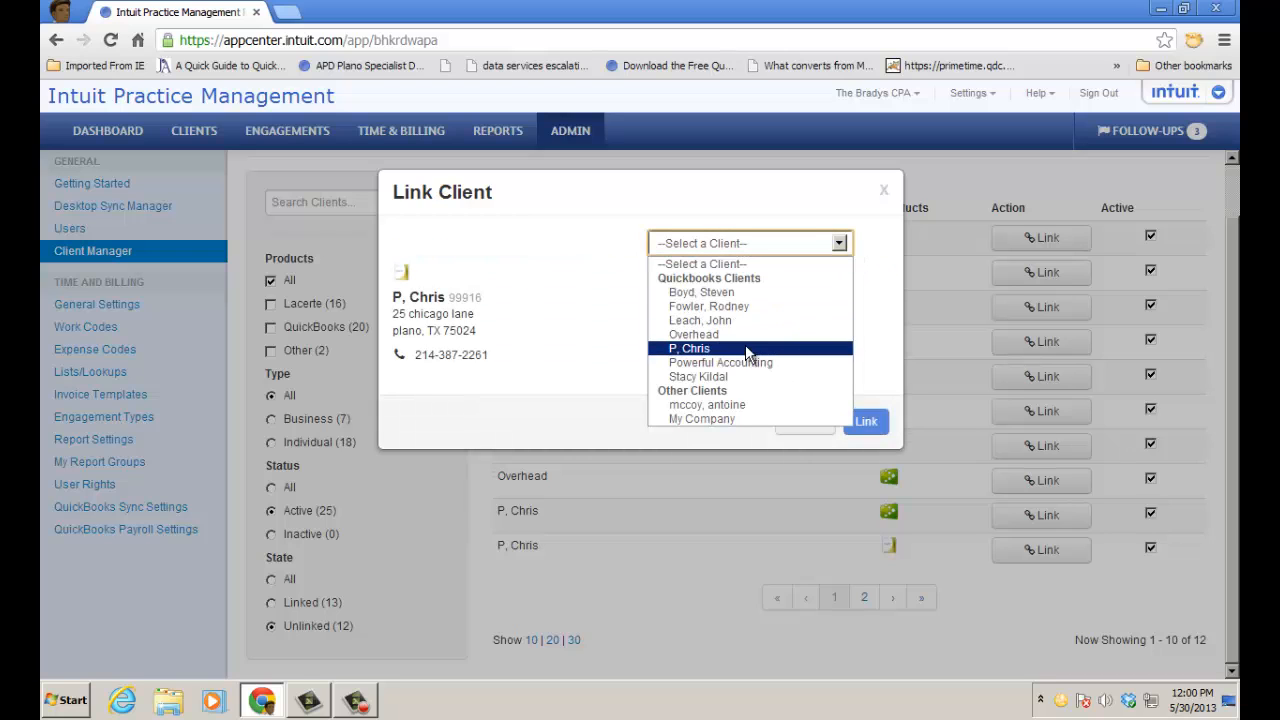
click(700, 348)
click(862, 421)
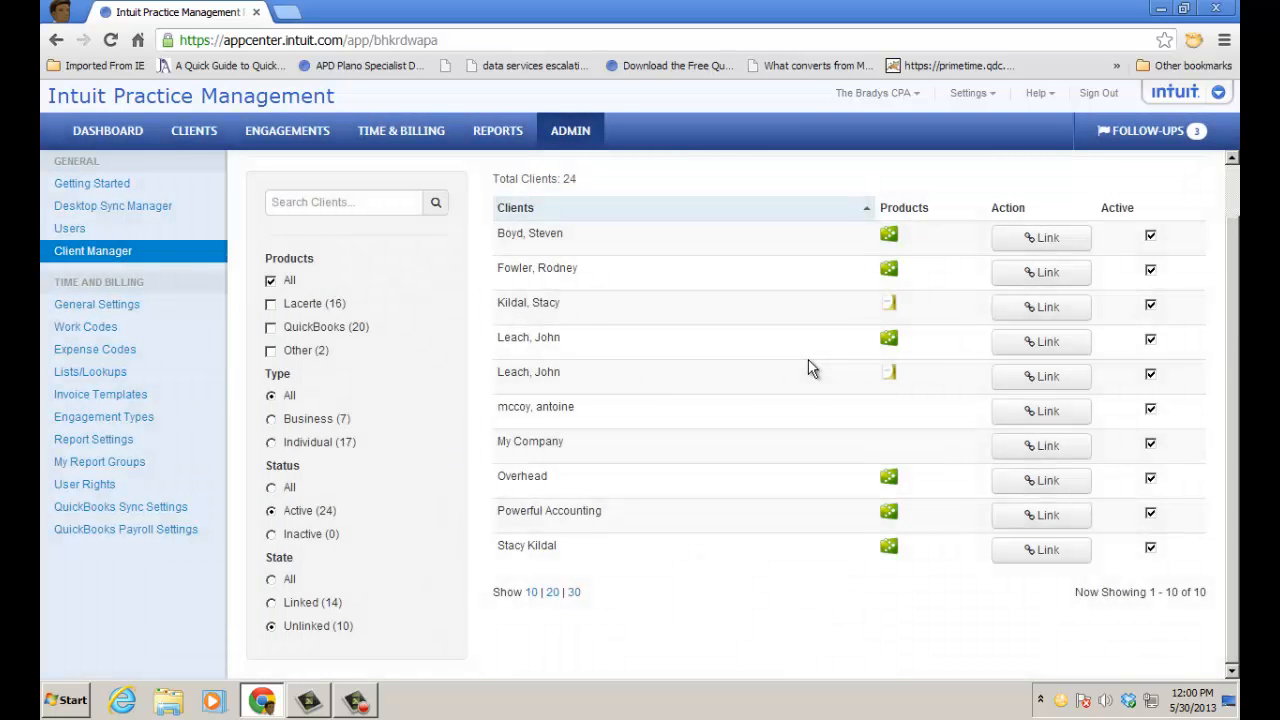
Show only linked clients and bring up the unlink confirmation for the second-to-last client listed, declining to unlink.
click(271, 603)
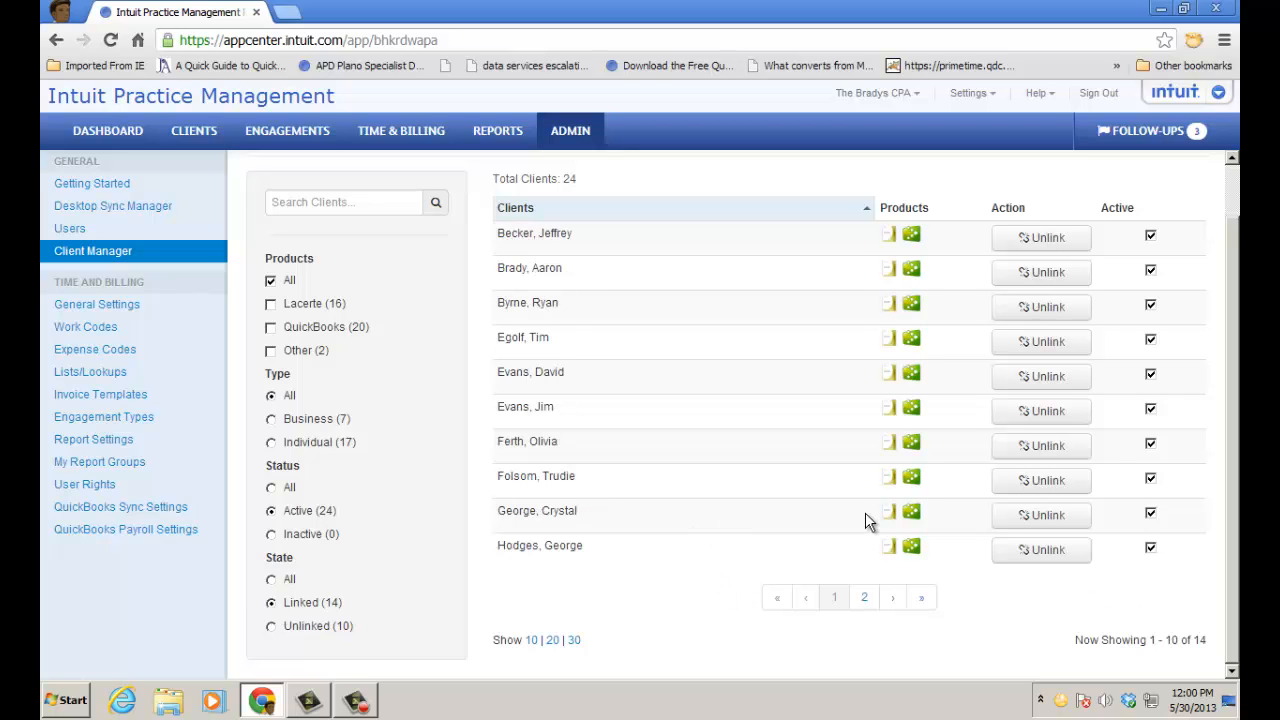
click(1046, 515)
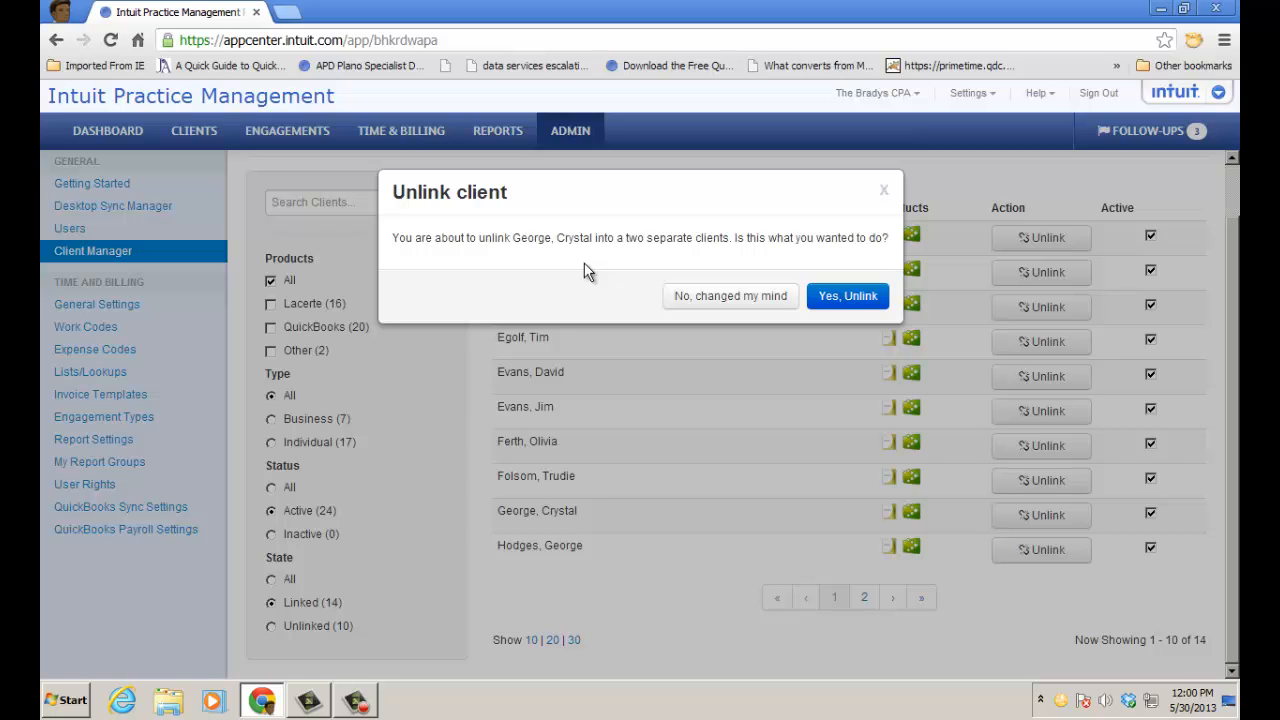
click(736, 303)
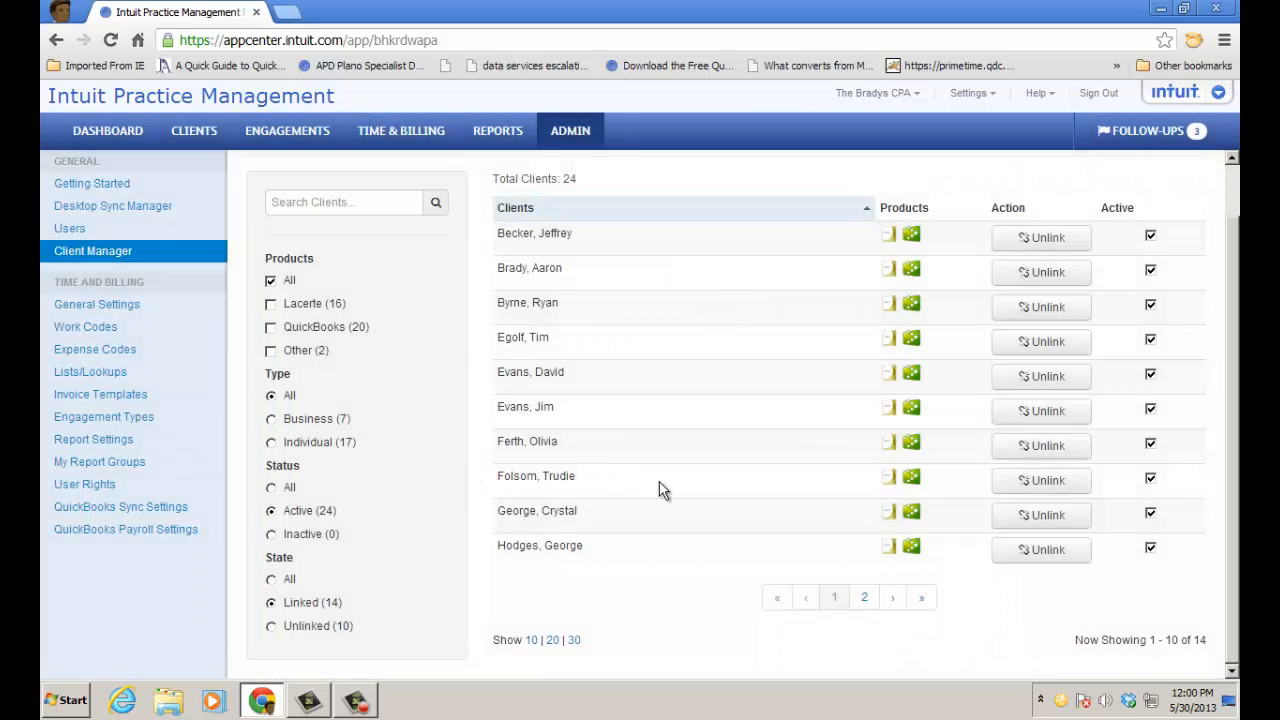
Deactivate the last linked client on the second page of the list.
click(865, 600)
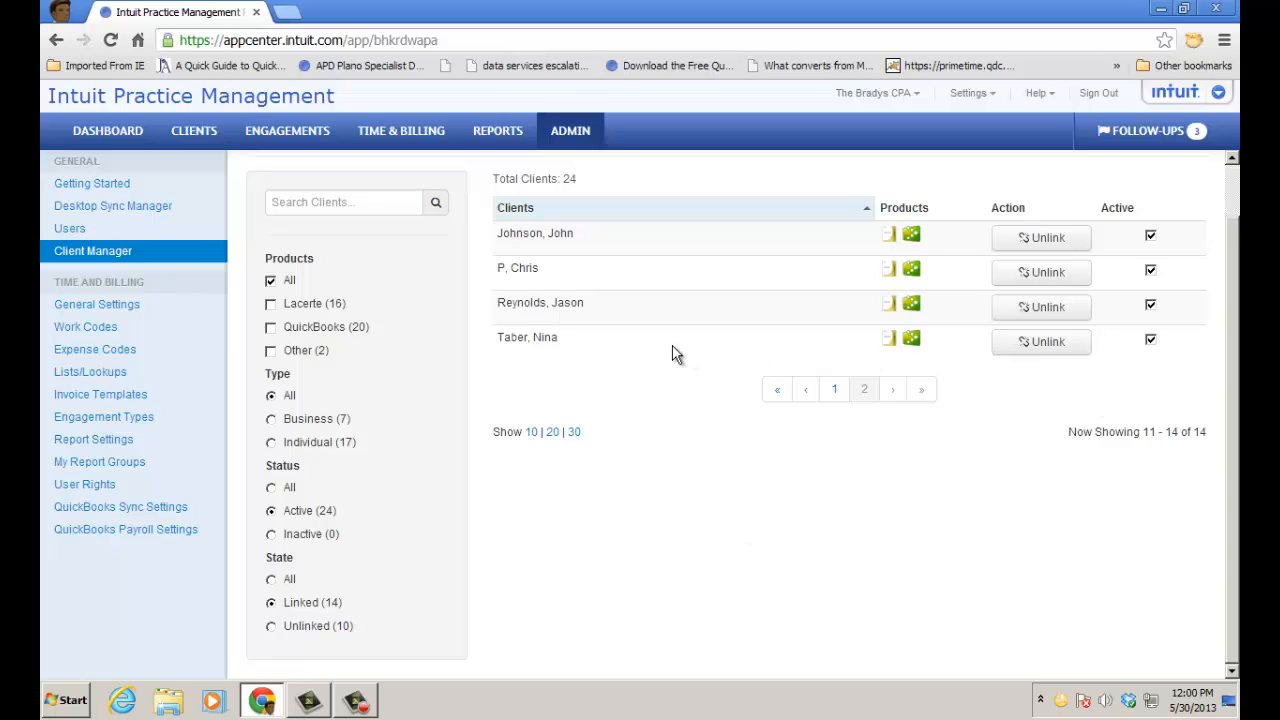
click(1150, 342)
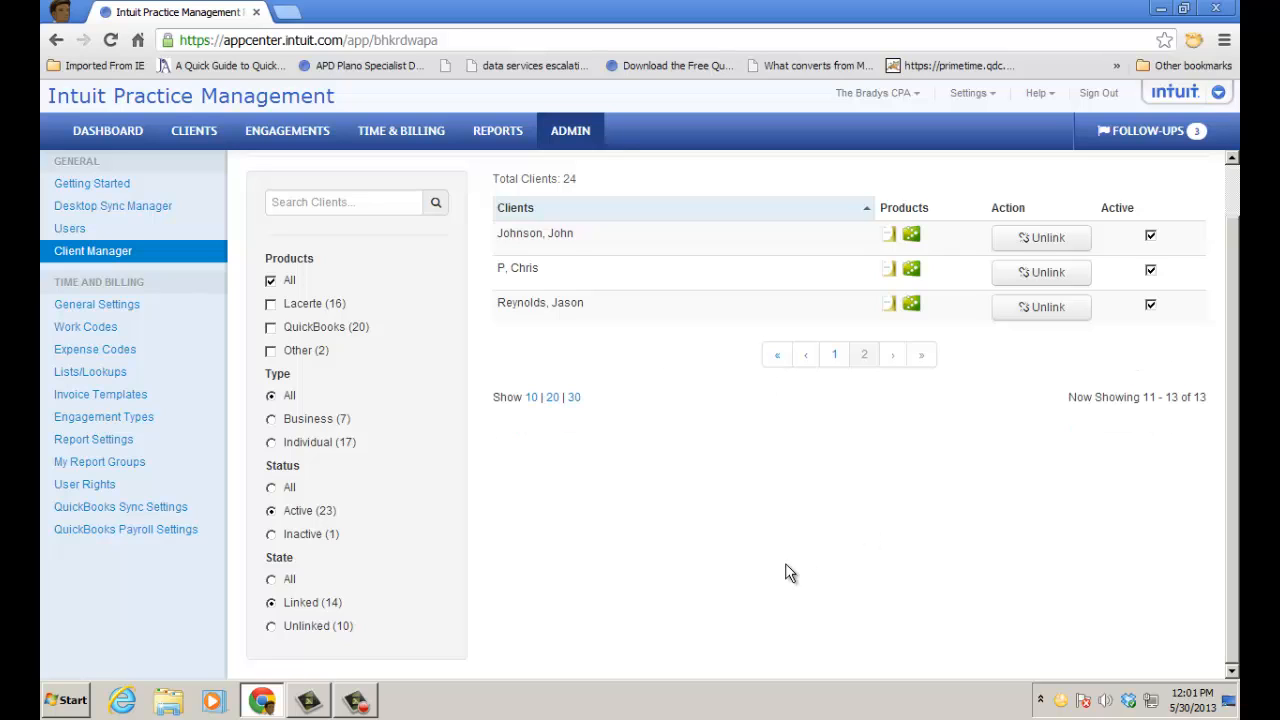
Filter by Inactive status to reactivate the deactivated client, and return the list to Active clients.
click(271, 534)
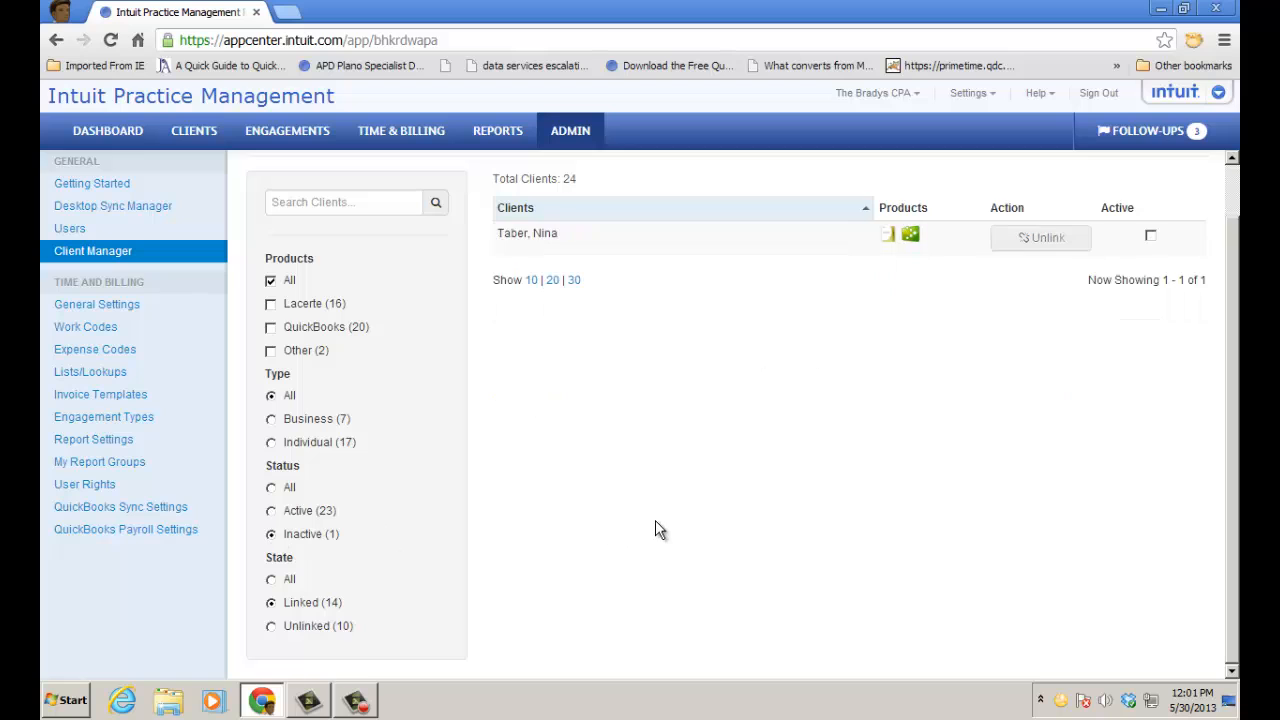
click(1150, 235)
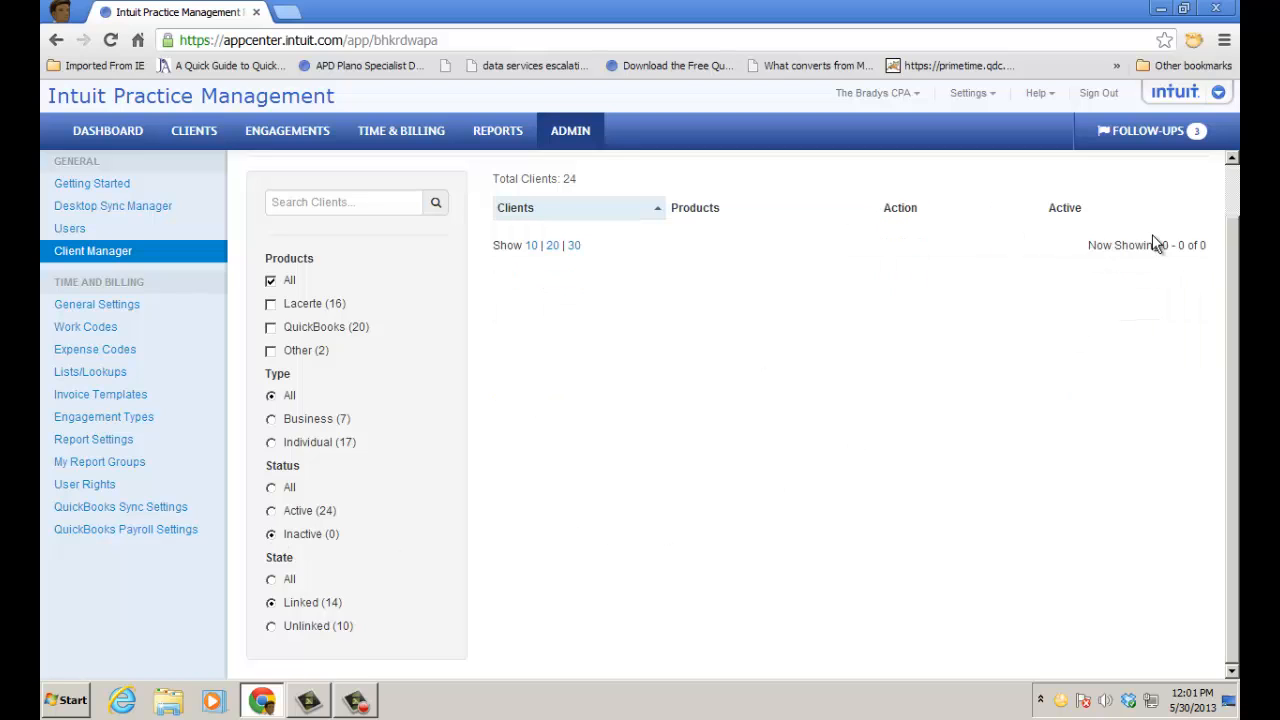
click(271, 510)
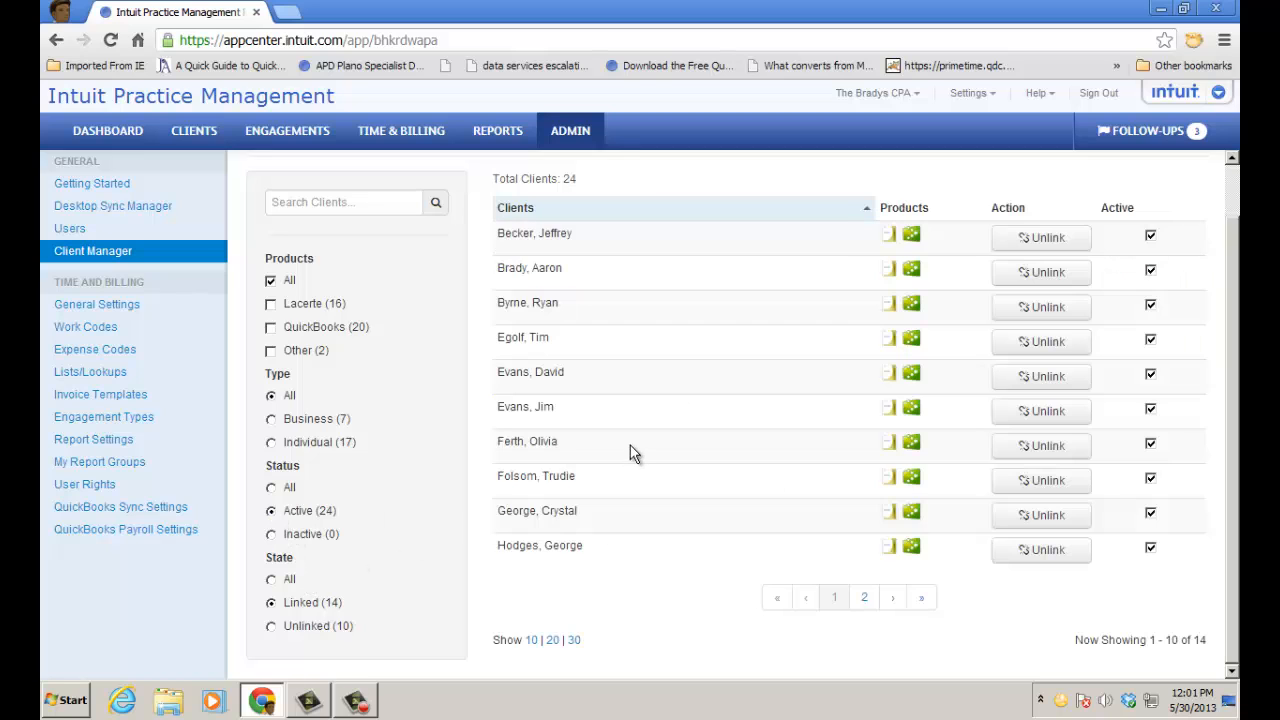